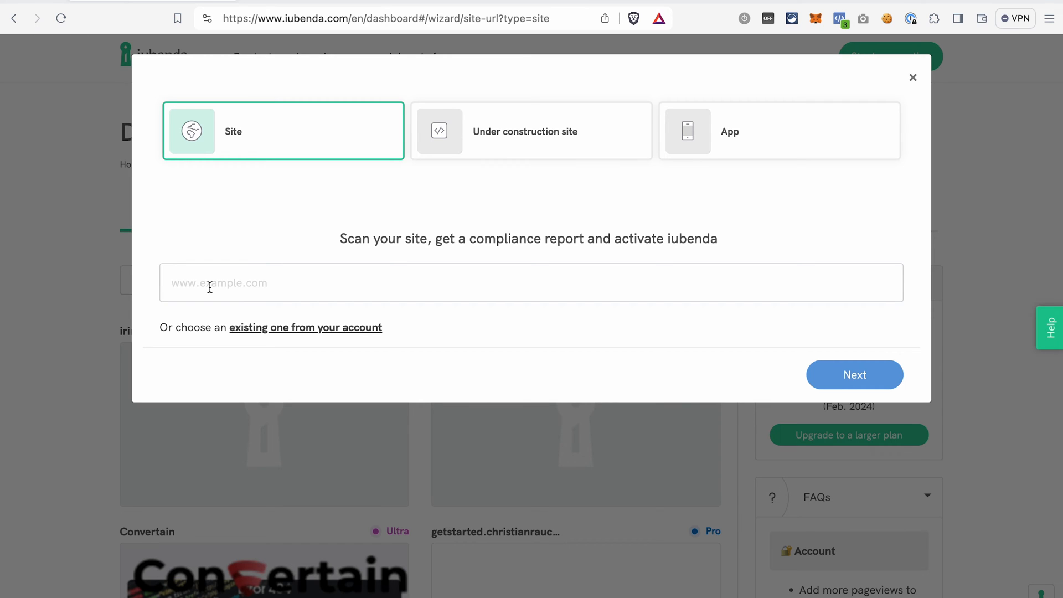
- Choose the existing site irinarauchenwald.com from the account in the site setup wizard and continue
{"action": "left_click", "coordinate": [534, 149]}
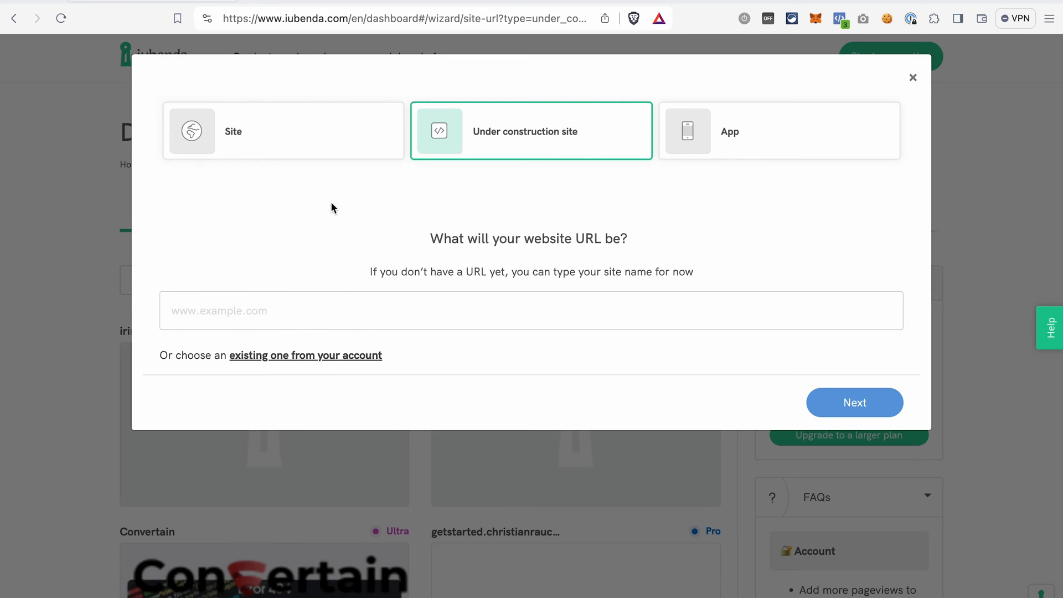
{"action": "left_click", "coordinate": [311, 131]}
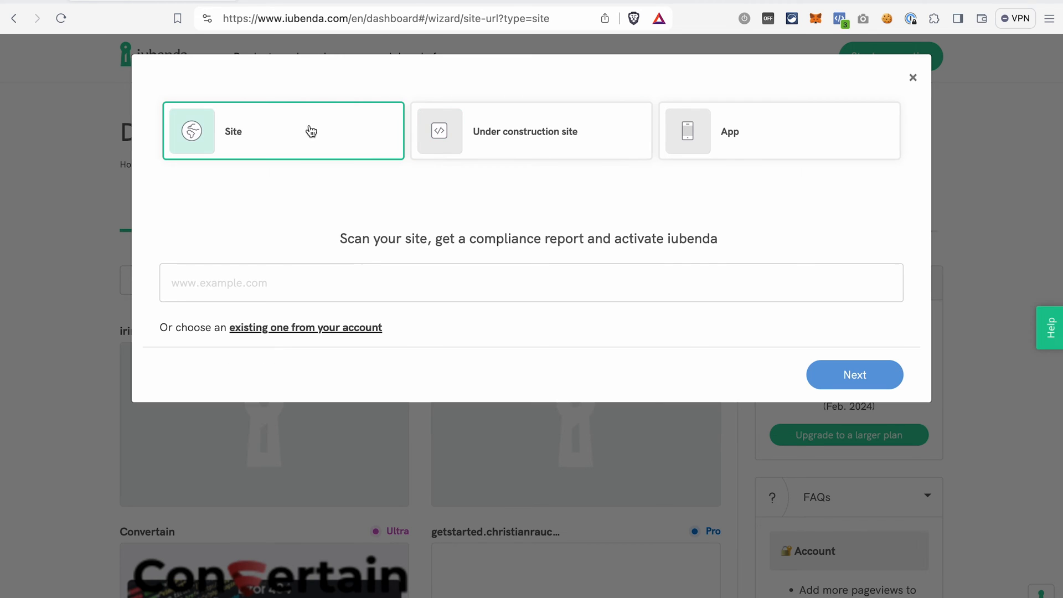
{"action": "left_click", "coordinate": [266, 334]}
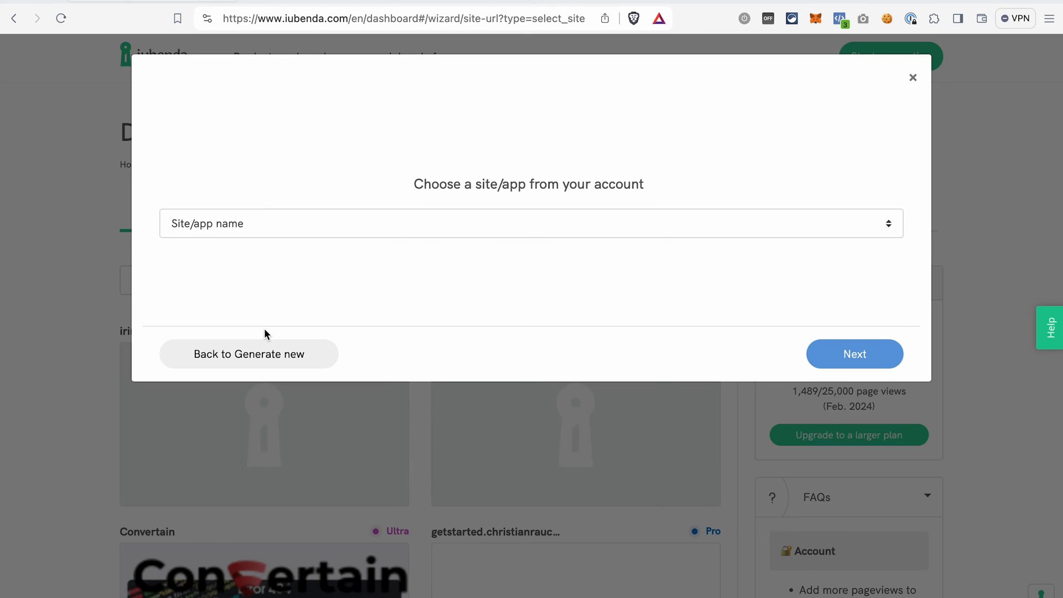
{"action": "left_click", "coordinate": [289, 229]}
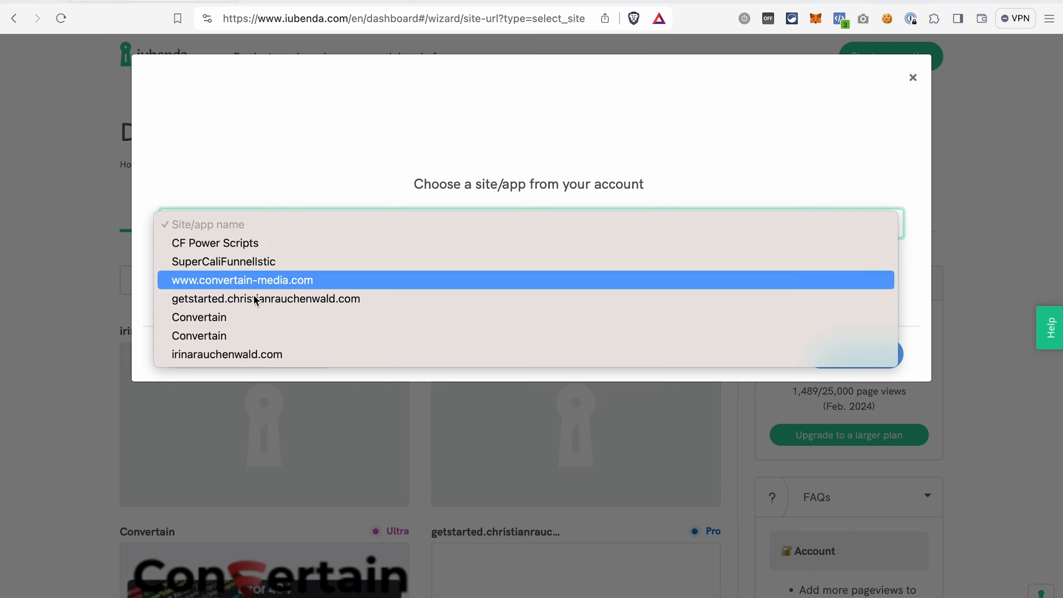
{"action": "left_click", "coordinate": [244, 354]}
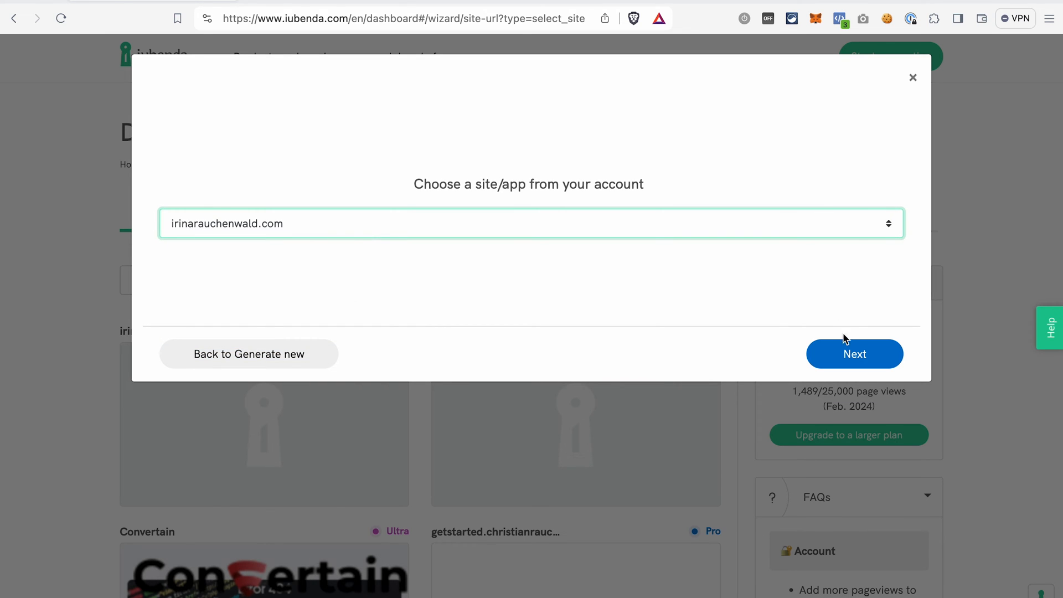
{"action": "left_click", "coordinate": [848, 354]}
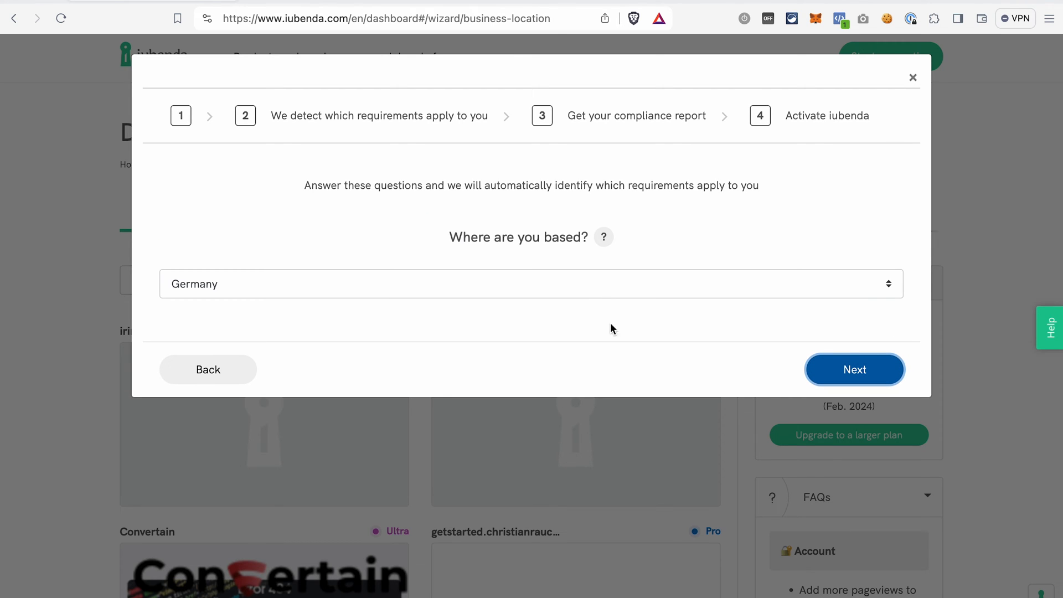
- Confirm Germany as the business location and English (US) as the language for the documents
{"action": "left_click", "coordinate": [825, 368]}
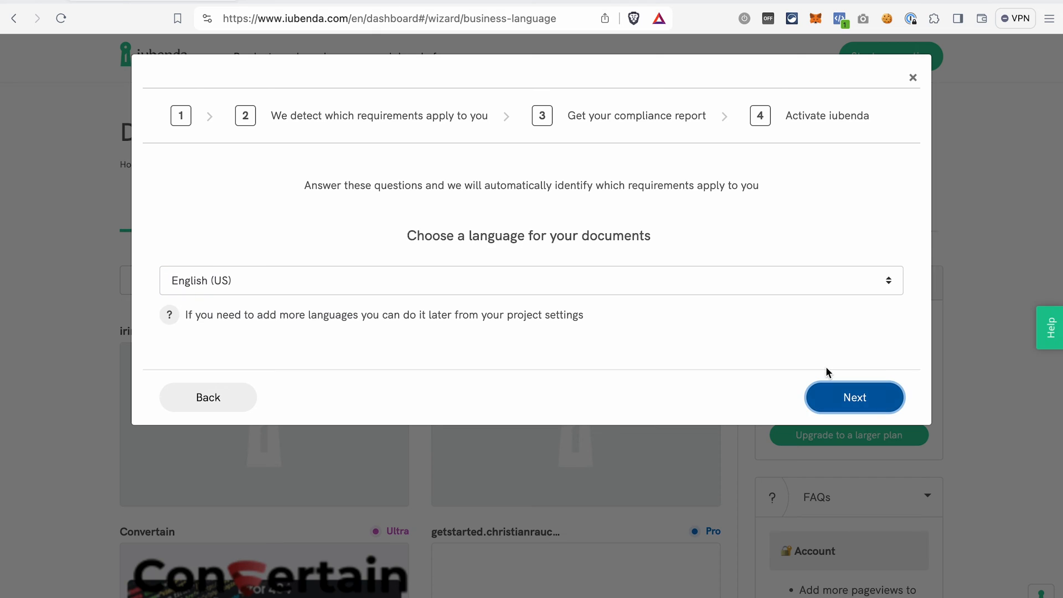
{"action": "left_click", "coordinate": [651, 280]}
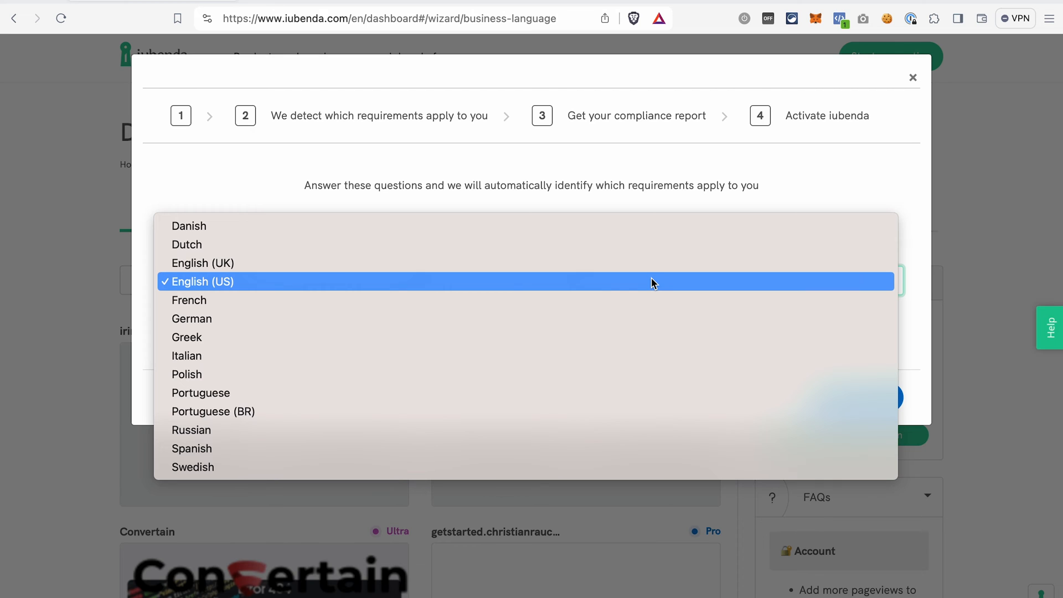
{"action": "left_click", "coordinate": [789, 185]}
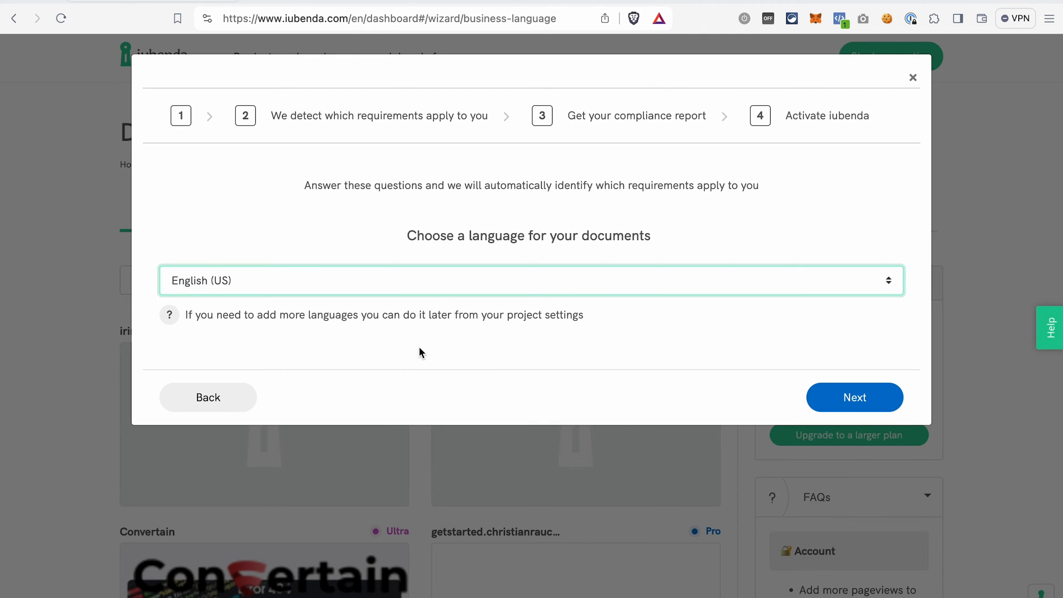
{"action": "left_click", "coordinate": [856, 399]}
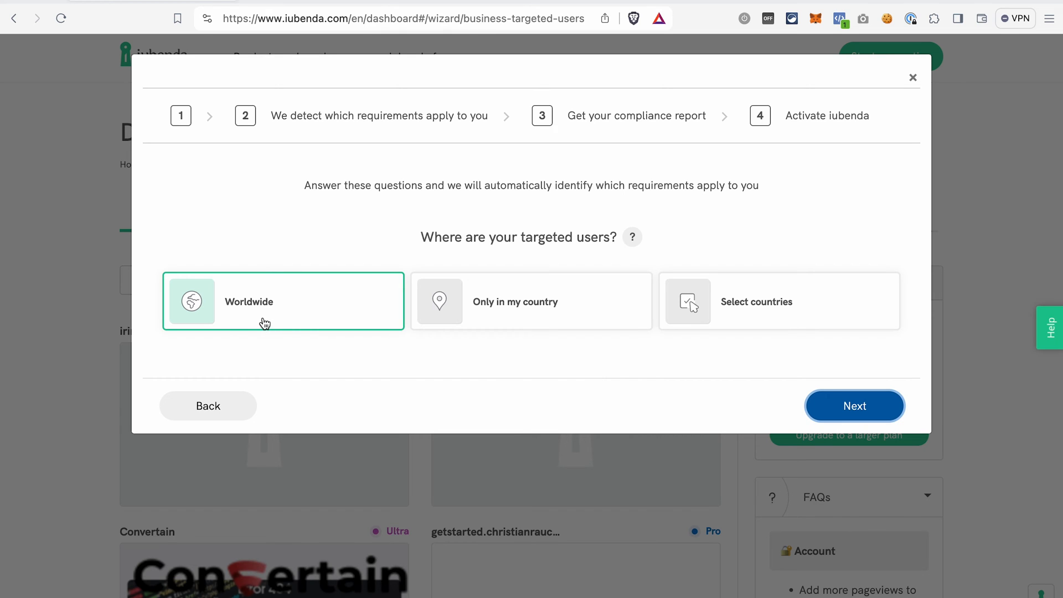
- Confirm worldwide targeted users and the Personal/Institutional website type to finish the wizard
{"action": "left_click", "coordinate": [856, 408]}
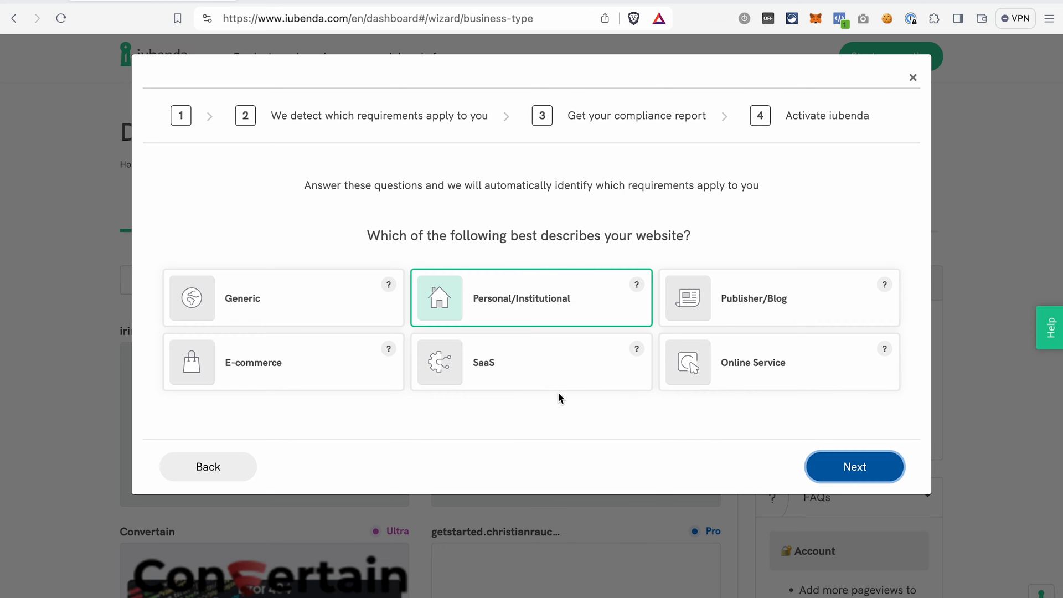
{"action": "left_click", "coordinate": [856, 475]}
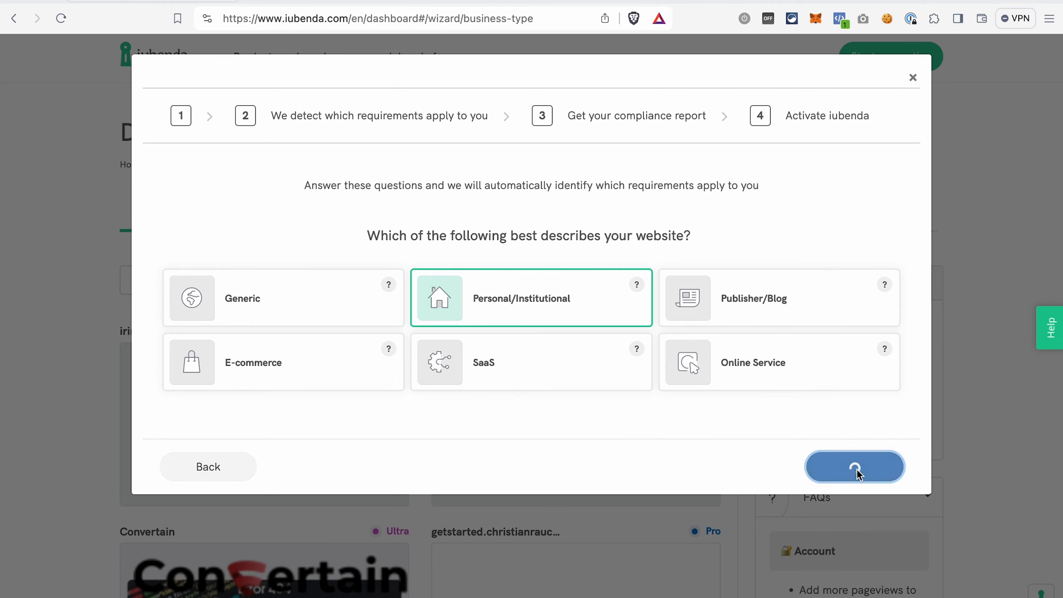
{"action": "scroll", "coordinate": [585, 452], "scroll_direction": "down", "scroll_amount": 3}
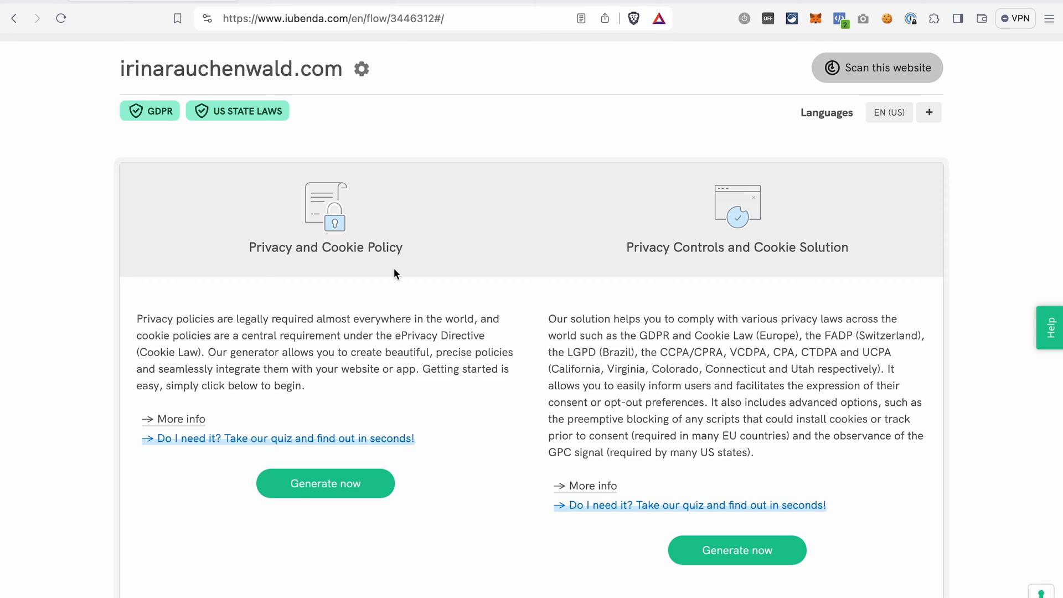
- Generate a Privacy and Cookie Policy for the site and open the dialog for adding a service
{"action": "left_click", "coordinate": [323, 487]}
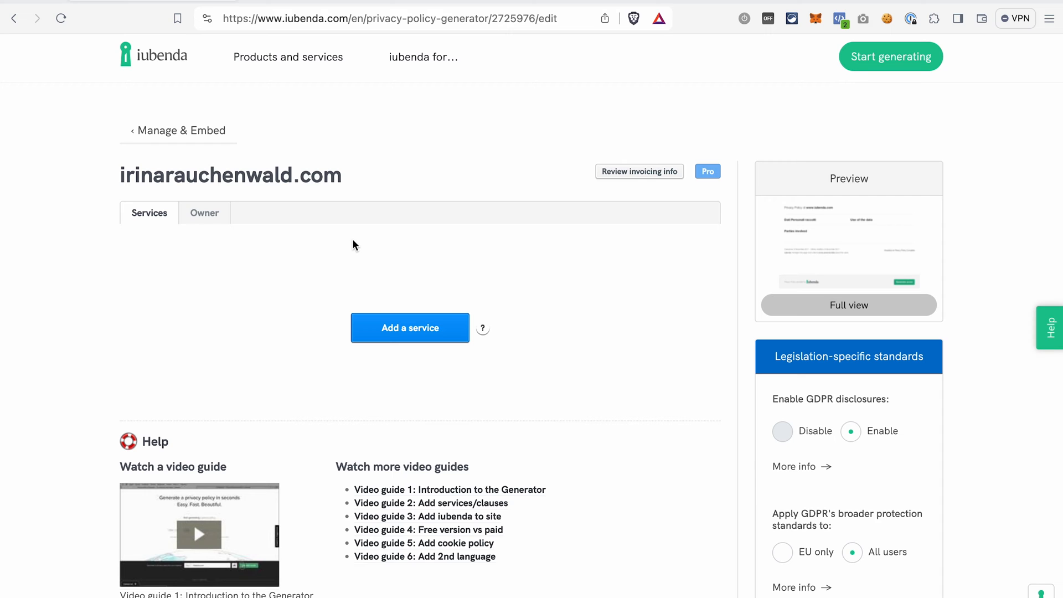
{"action": "left_click", "coordinate": [207, 216]}
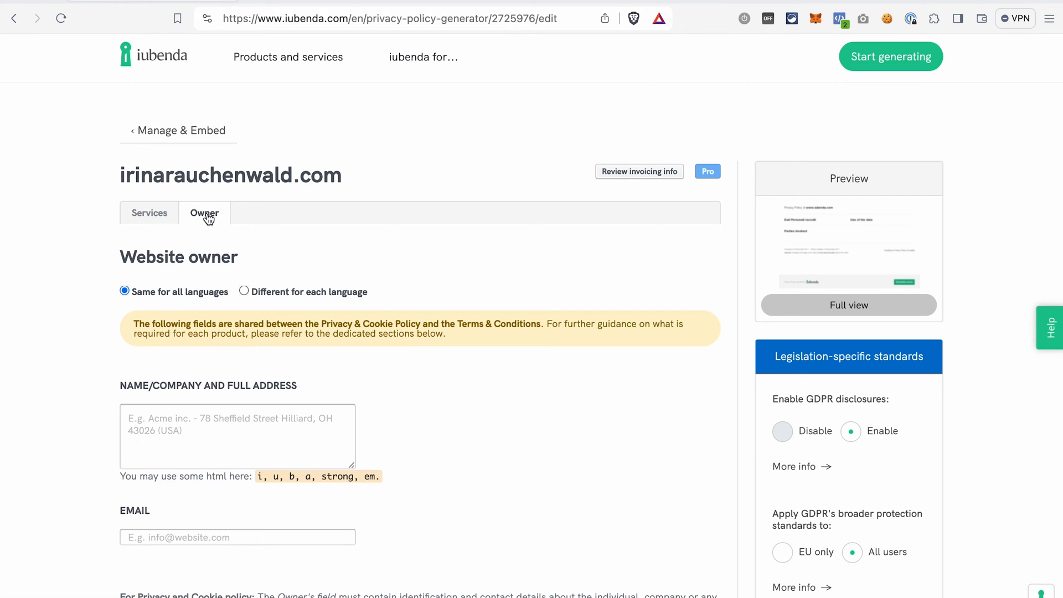
{"action": "left_click", "coordinate": [148, 212]}
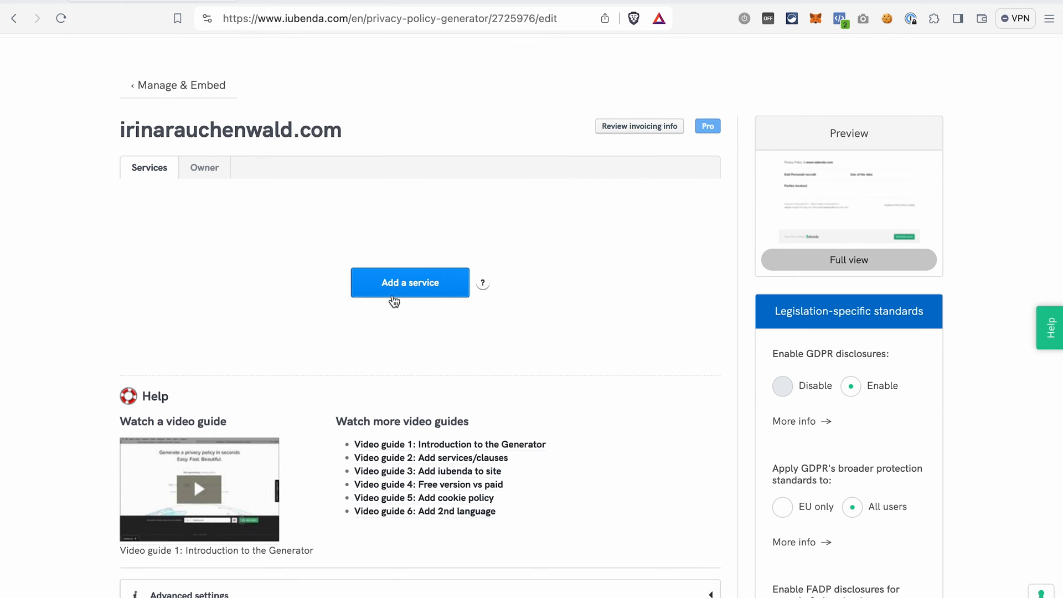
{"action": "left_click", "coordinate": [403, 285]}
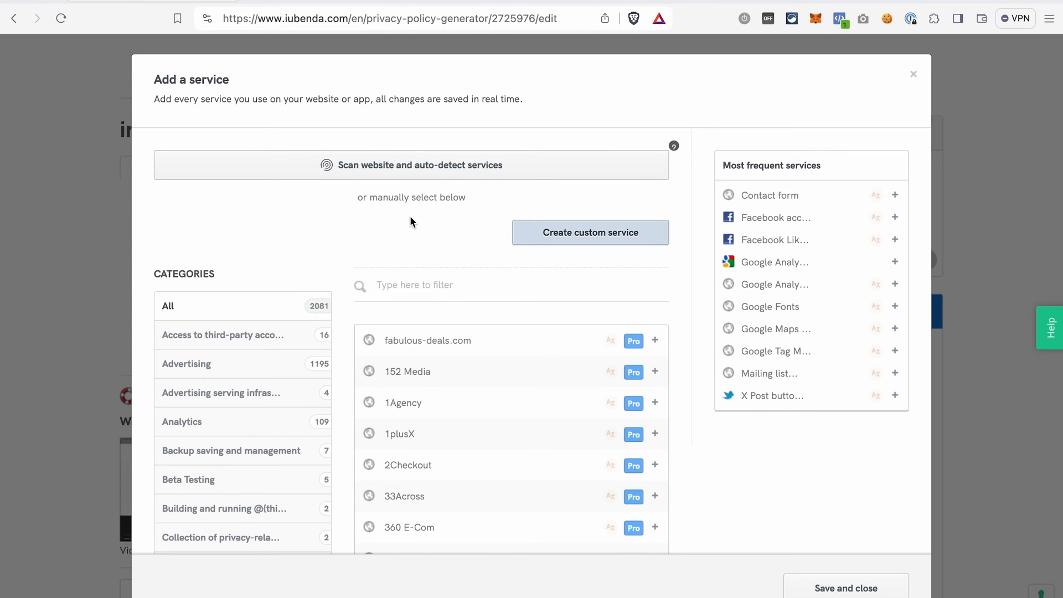
- Add Google Analytics (Universal Analytics) with the region United States - Google LLC and save it
{"action": "left_click", "coordinate": [418, 285]}
{"action": "left_click", "coordinate": [895, 262]}
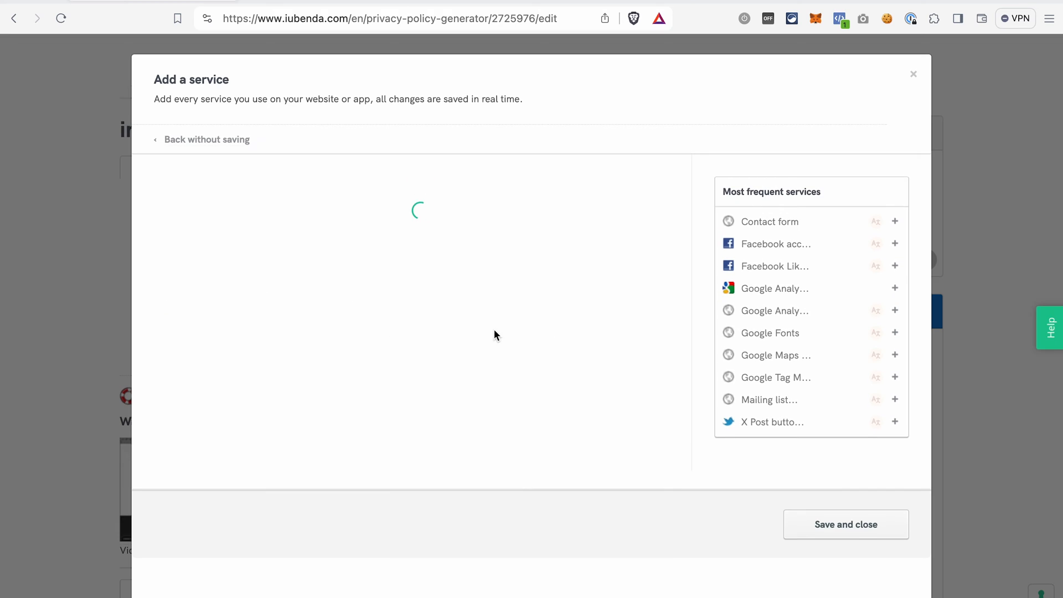
{"action": "left_click", "coordinate": [267, 262]}
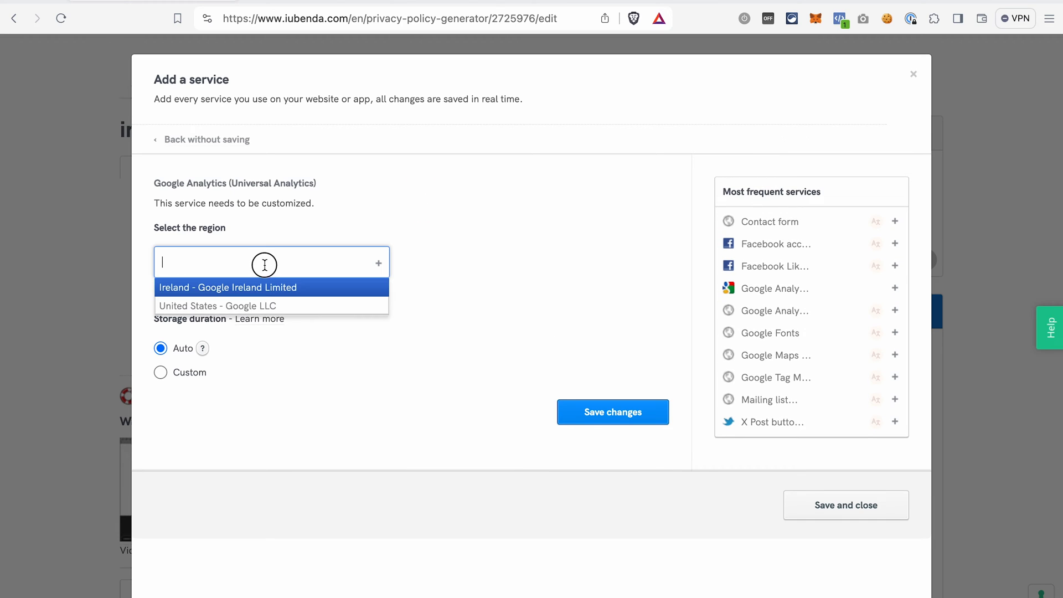
{"action": "left_click", "coordinate": [268, 305]}
{"action": "left_click", "coordinate": [608, 427]}
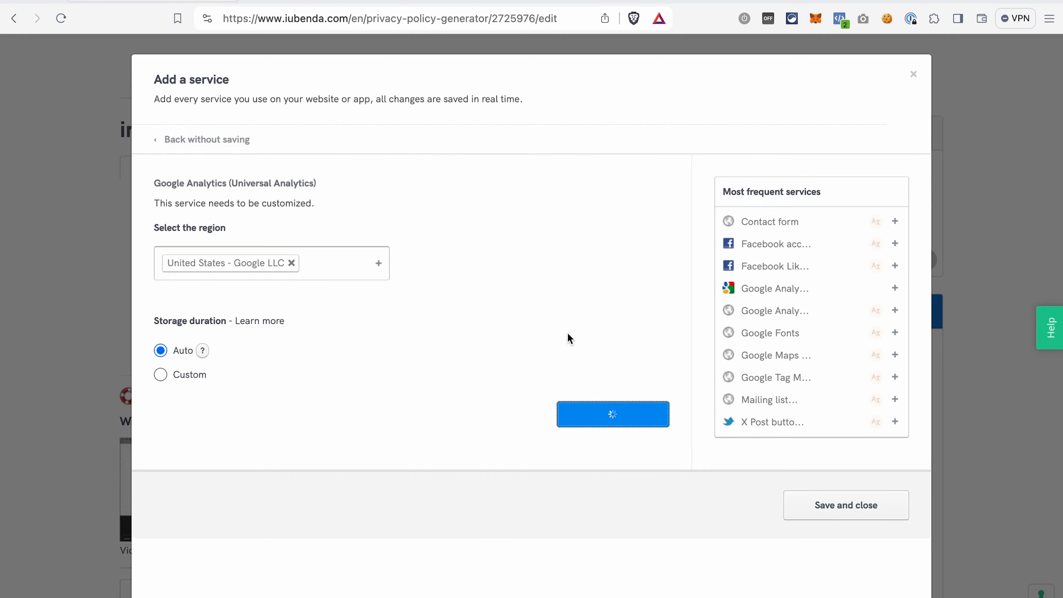
- Filter services for meta and add Meta Lookalike Audience with the region United States - Meta Platforms, Inc
{"action": "type", "text": "meta"}
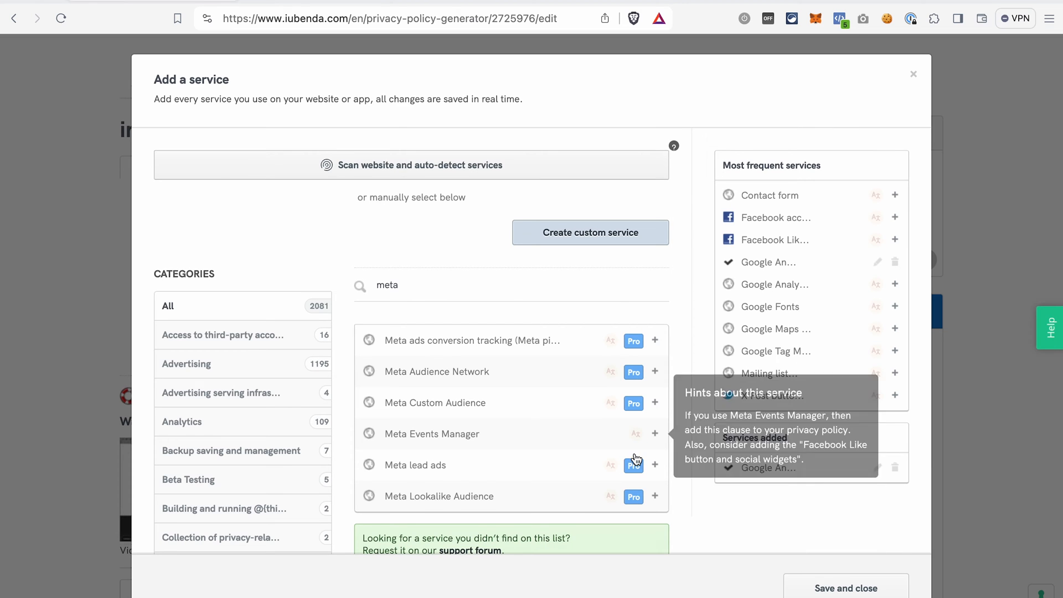
{"action": "left_click", "coordinate": [654, 495]}
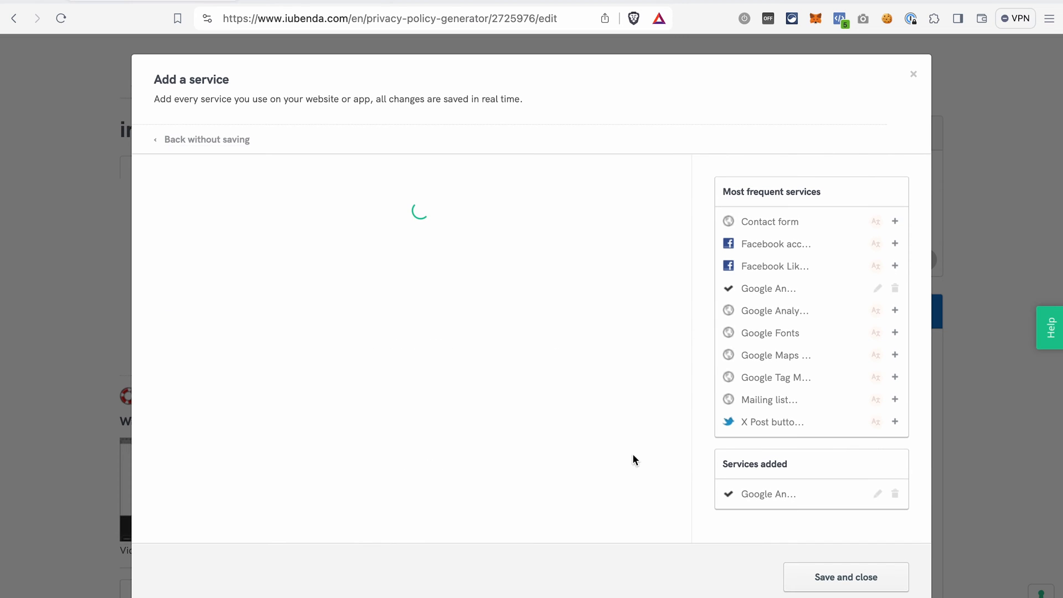
{"action": "left_click", "coordinate": [351, 262]}
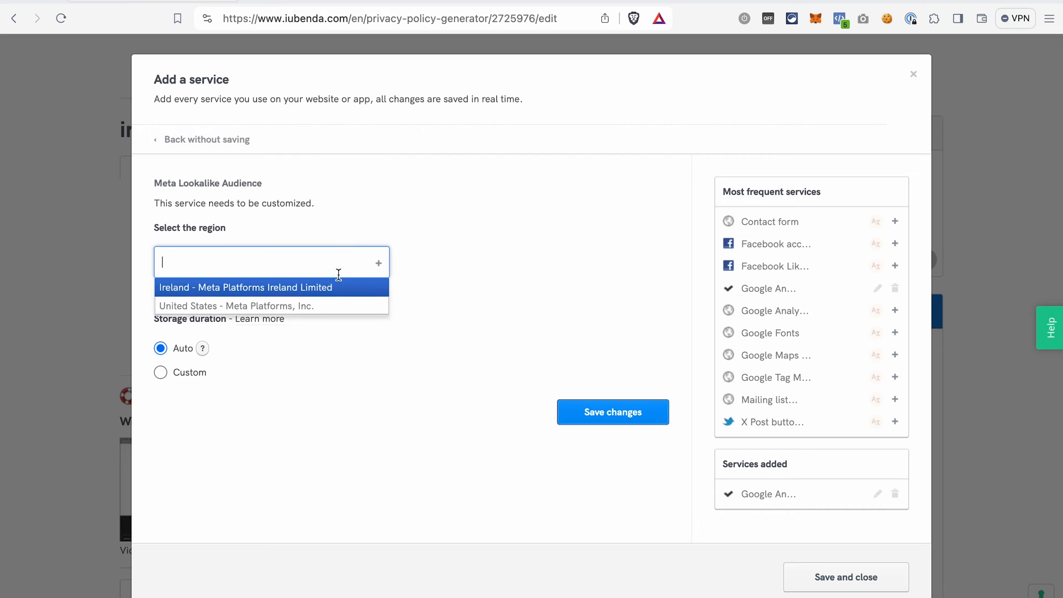
{"action": "left_click", "coordinate": [325, 304]}
{"action": "left_click", "coordinate": [636, 415]}
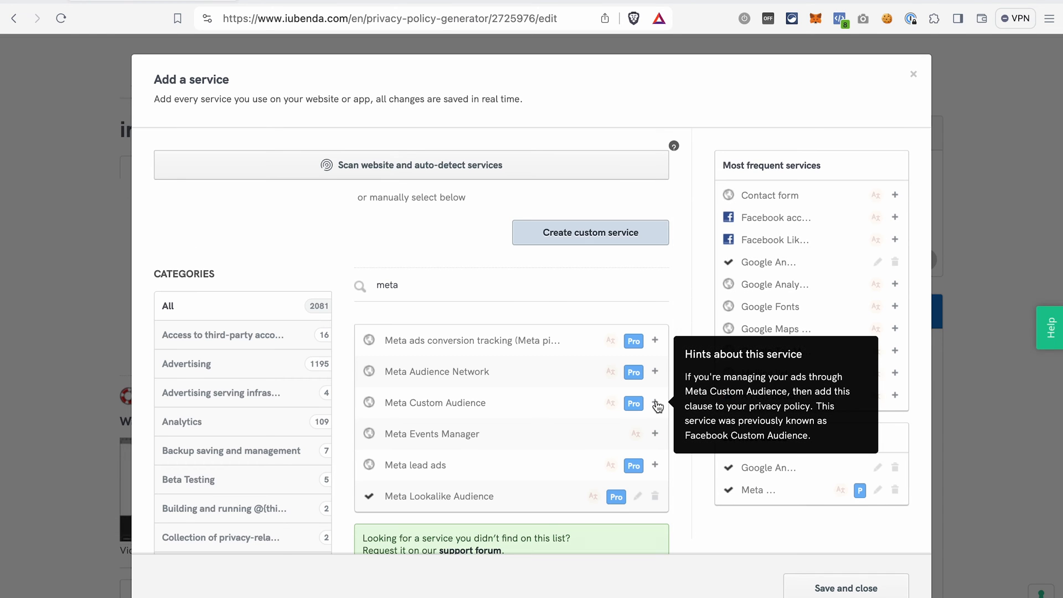
- Add Meta Custom Audience with the region United States - Meta Platforms, Inc. and save it
{"action": "left_click", "coordinate": [656, 404]}
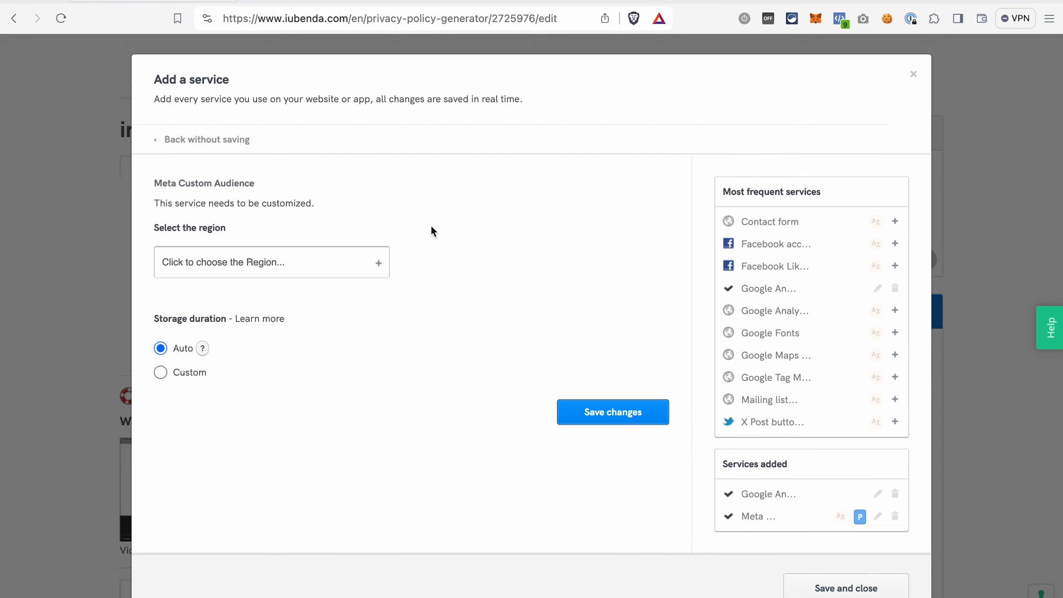
{"action": "left_click", "coordinate": [227, 266]}
{"action": "left_click", "coordinate": [232, 304]}
{"action": "left_click", "coordinate": [602, 410]}
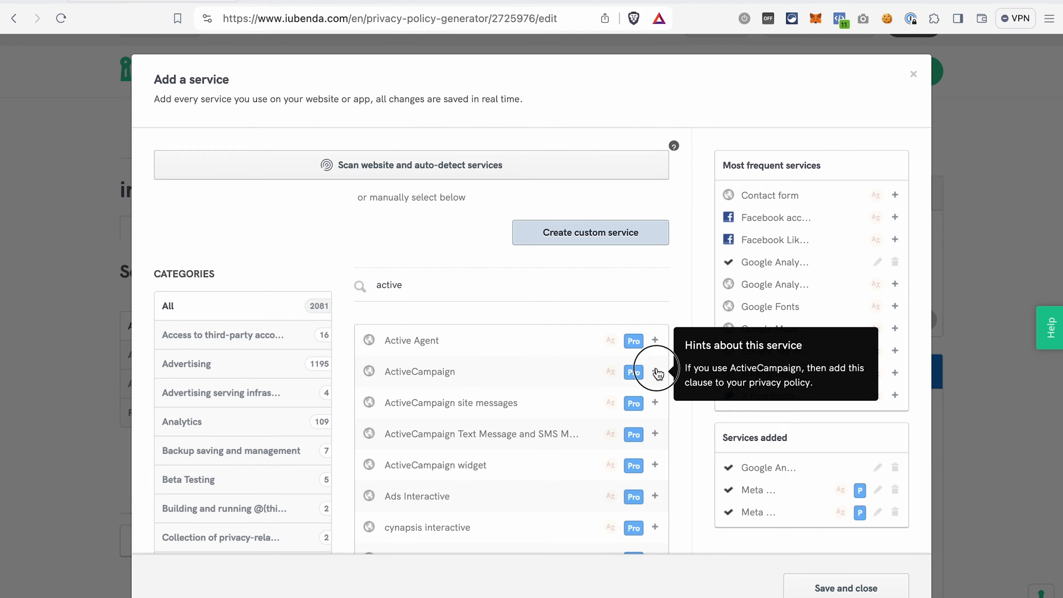
- Add ActiveCampaign from the services filtered by active, close the dialog and switch to the Owner tab
{"action": "left_click", "coordinate": [655, 371]}
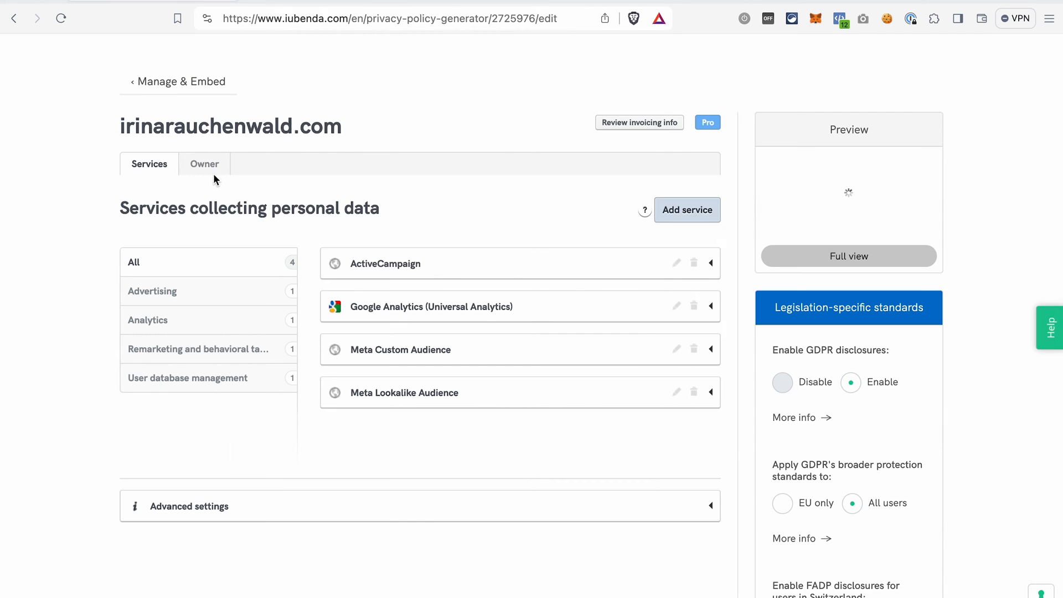
{"action": "left_click", "coordinate": [214, 168]}
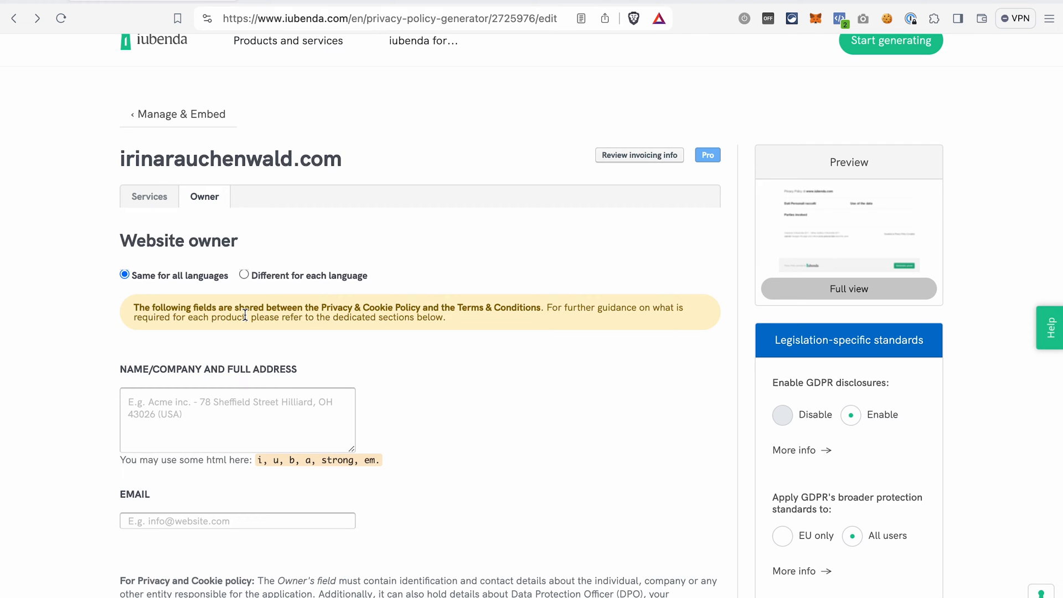
- Read the guidance on the Owner field and its Learn More documentation page, then return to the generator
{"action": "scroll", "coordinate": [274, 477], "scroll_direction": "down", "scroll_amount": 3}
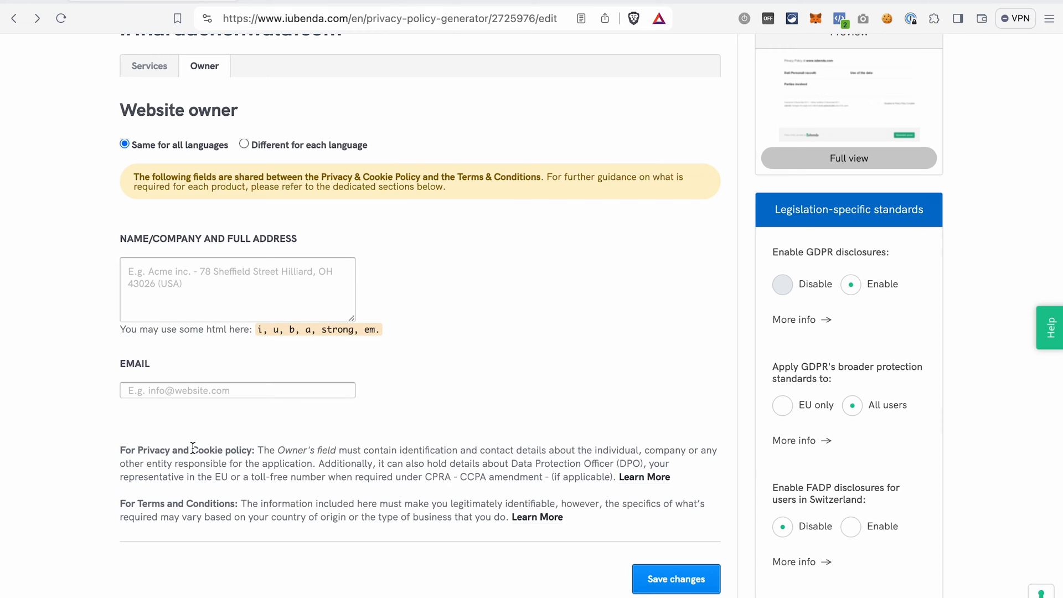
{"action": "left_click_drag", "start_coordinate": [399, 449], "coordinate": [320, 463]}
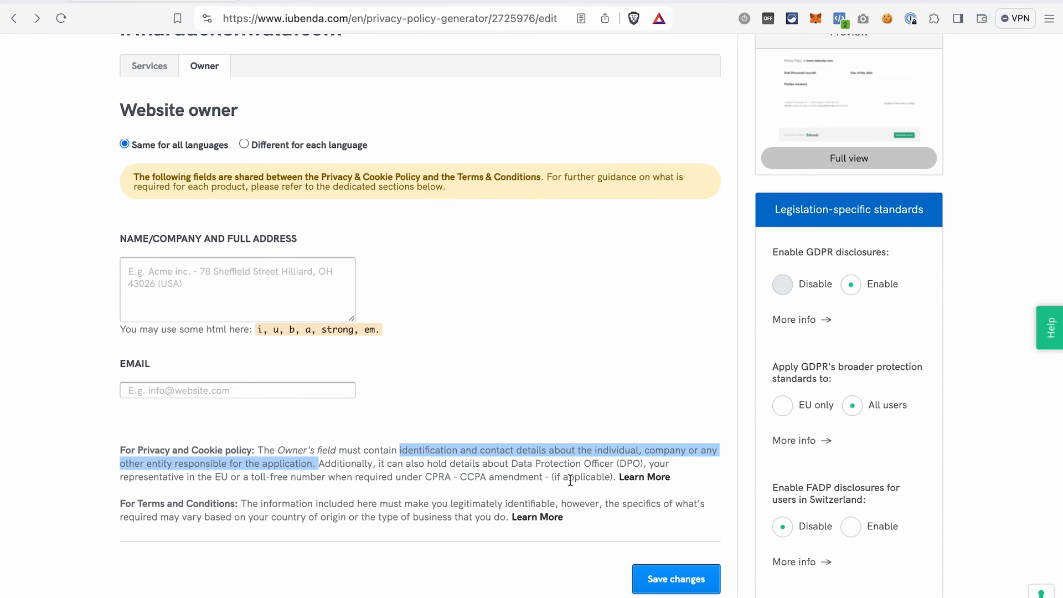
{"action": "left_click", "coordinate": [651, 483]}
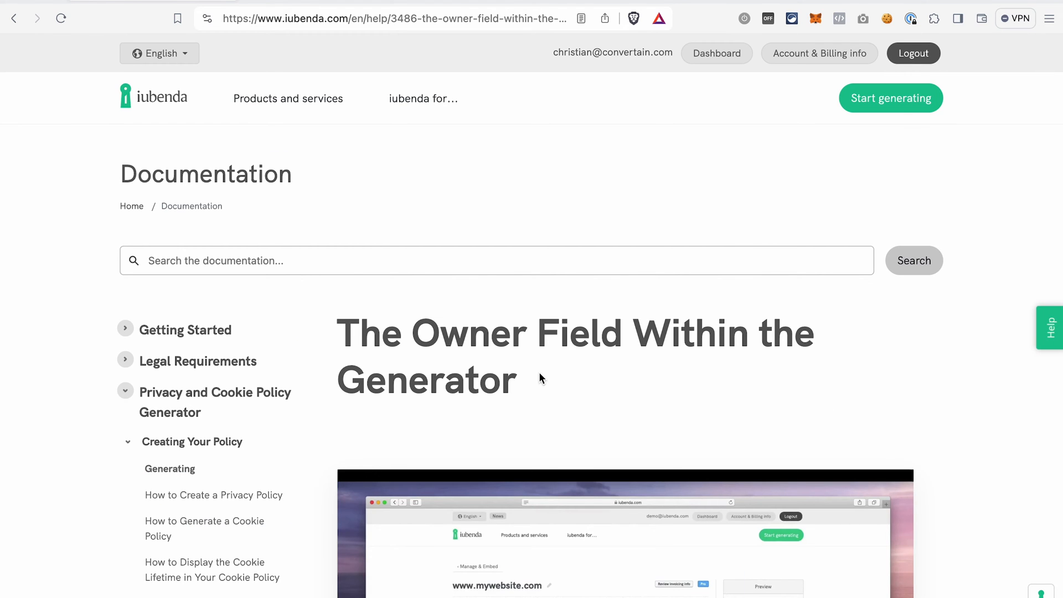
{"action": "left_click", "coordinate": [14, 18]}
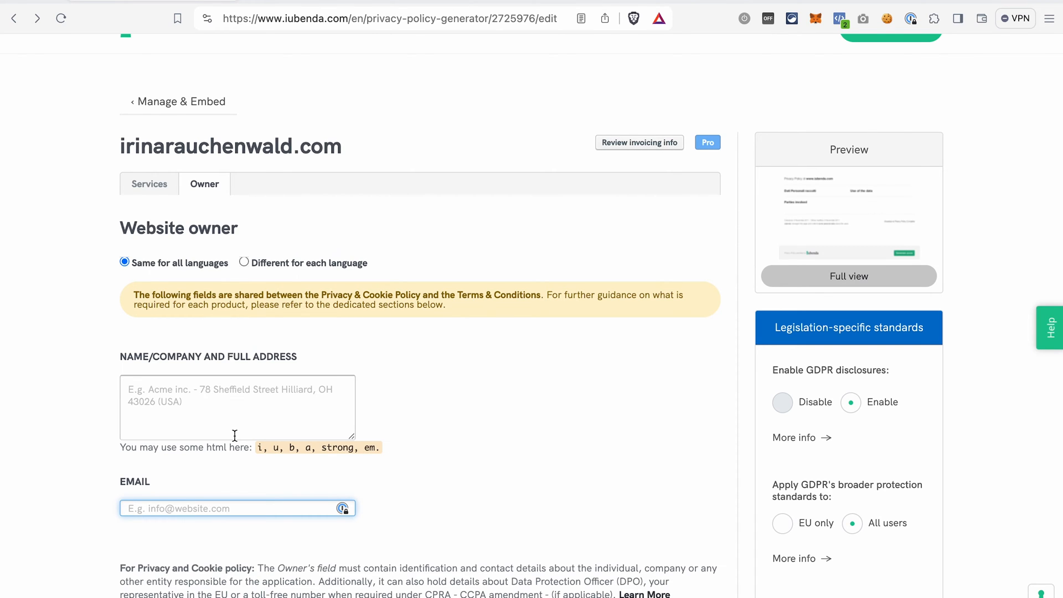
- Enter the owner's company name, postal address and e-mail address, then save the changes
{"action": "left_click", "coordinate": [201, 426]}
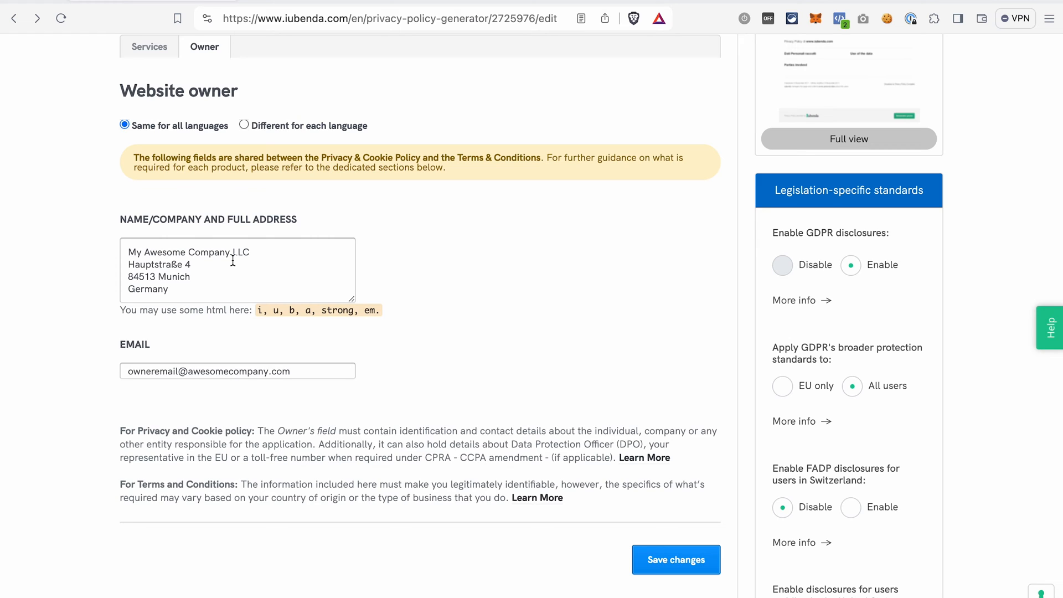
{"action": "left_click", "coordinate": [673, 564]}
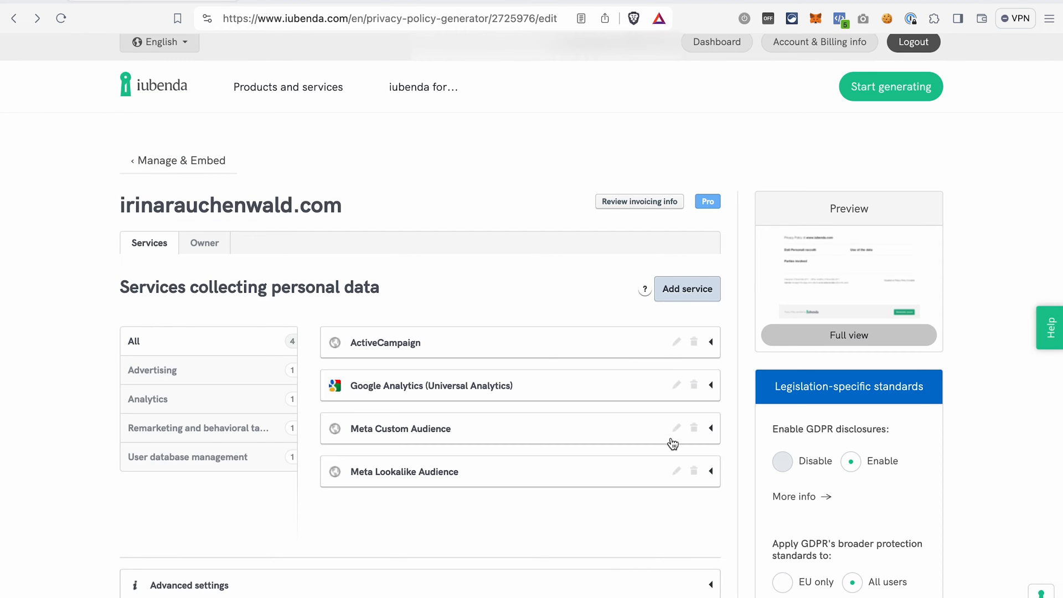
{"action": "scroll", "coordinate": [673, 443], "scroll_direction": "down", "scroll_amount": 7}
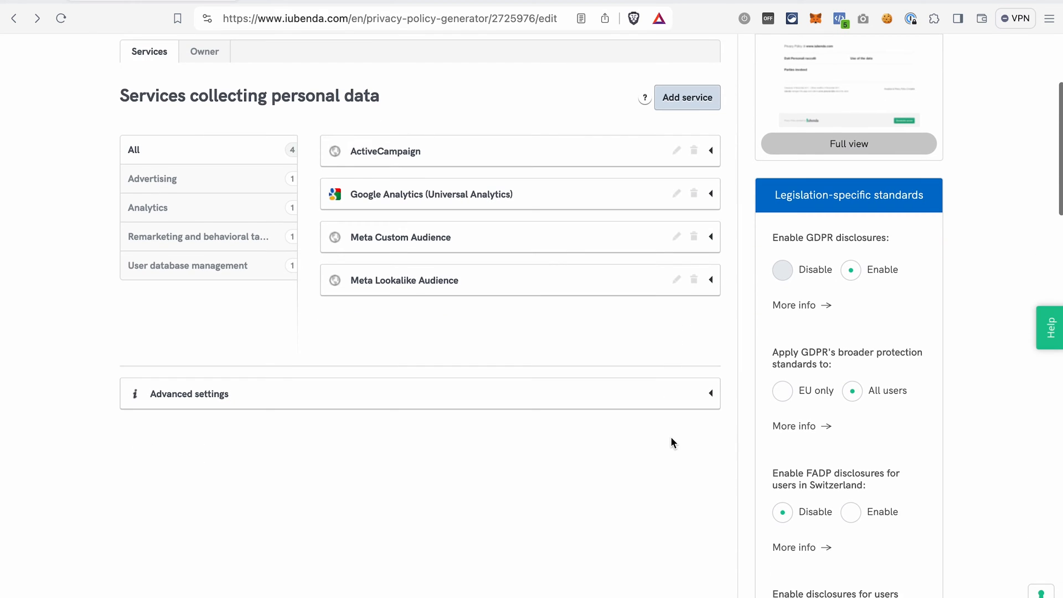
- Activate the cookie policy and save its settings with strictly necessary technical cookies included
{"action": "scroll", "coordinate": [671, 438], "scroll_direction": "down", "scroll_amount": 8}
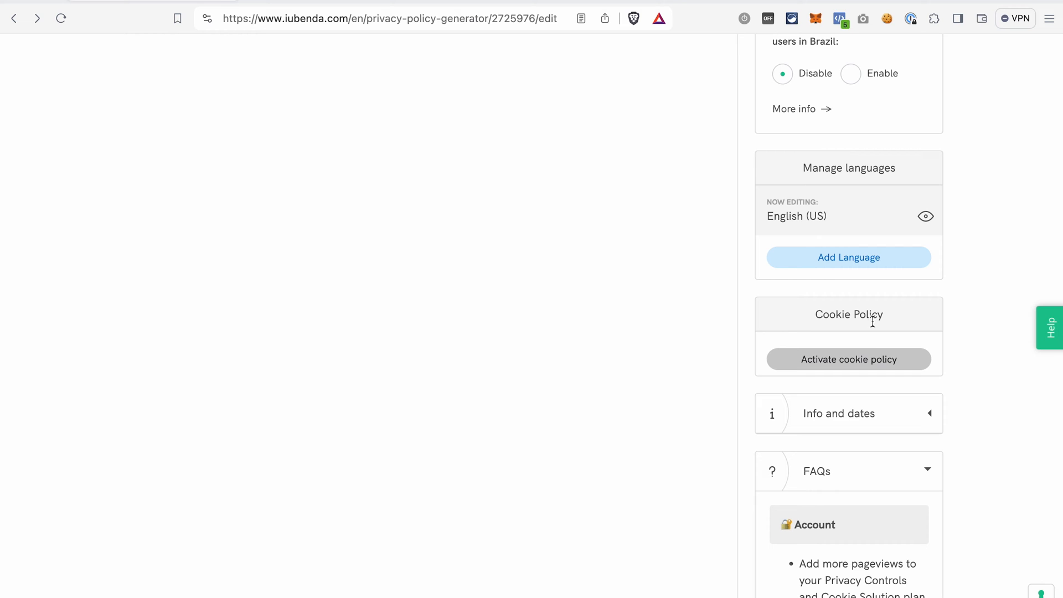
{"action": "left_click", "coordinate": [870, 363]}
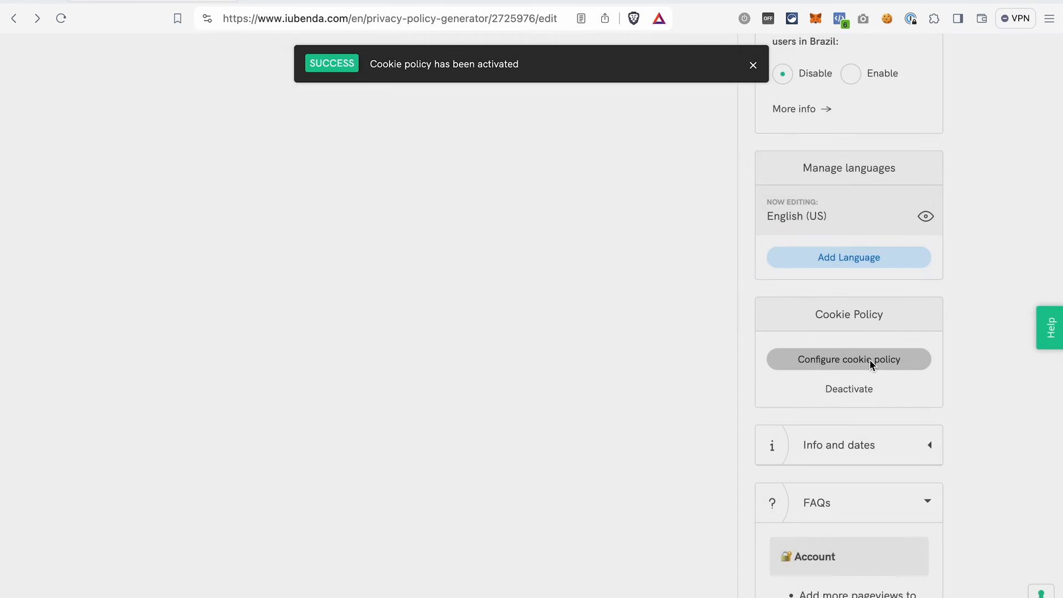
{"action": "left_click", "coordinate": [869, 360]}
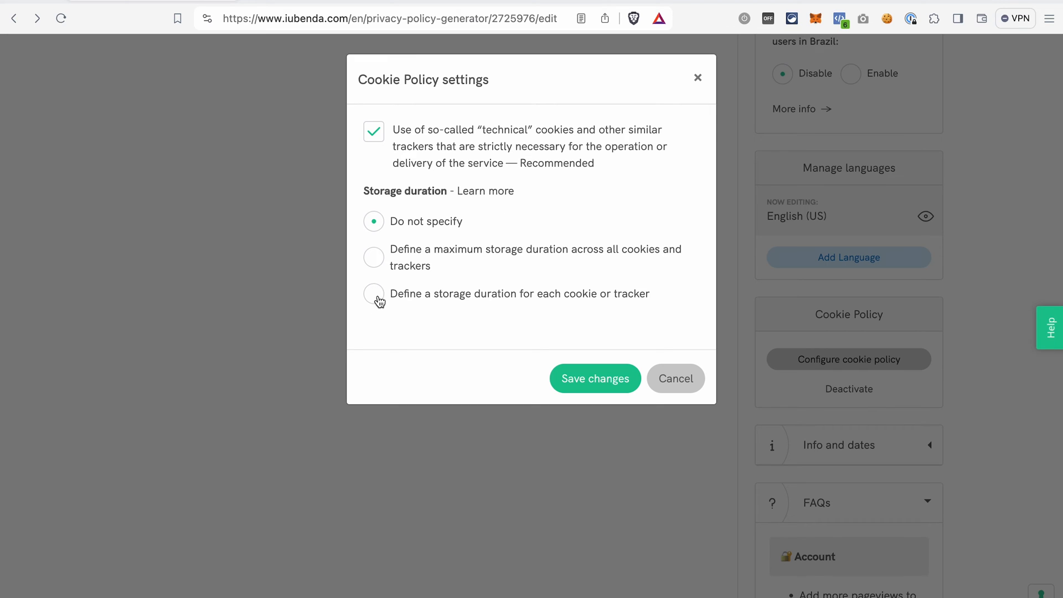
{"action": "left_click", "coordinate": [607, 377]}
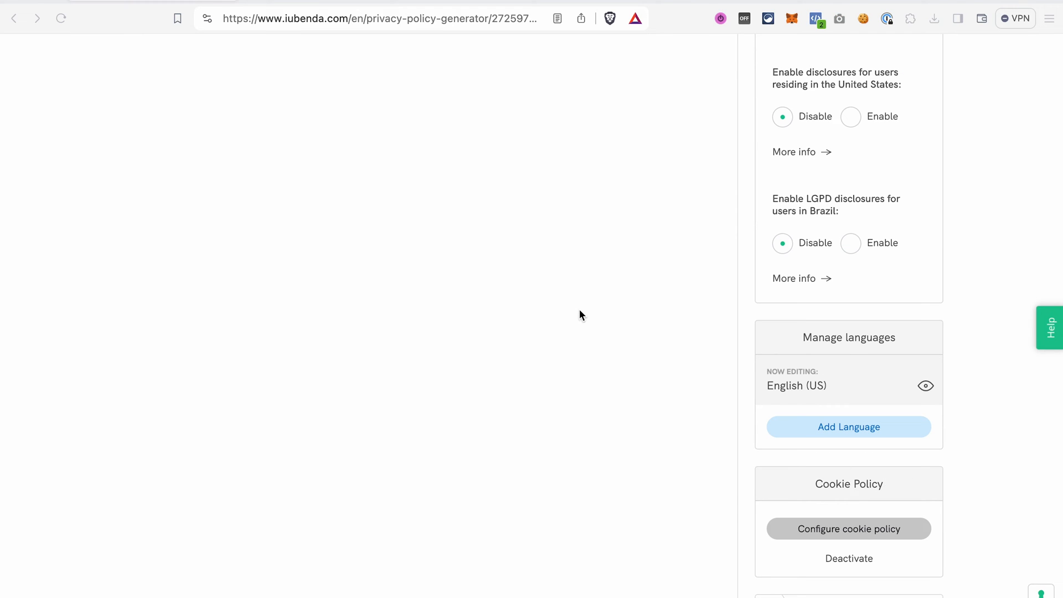
- Return to Manage & Embed and open the Privacy Controls and Cookie Solution configuration
{"action": "scroll", "coordinate": [579, 314], "scroll_direction": "up", "scroll_amount": 12}
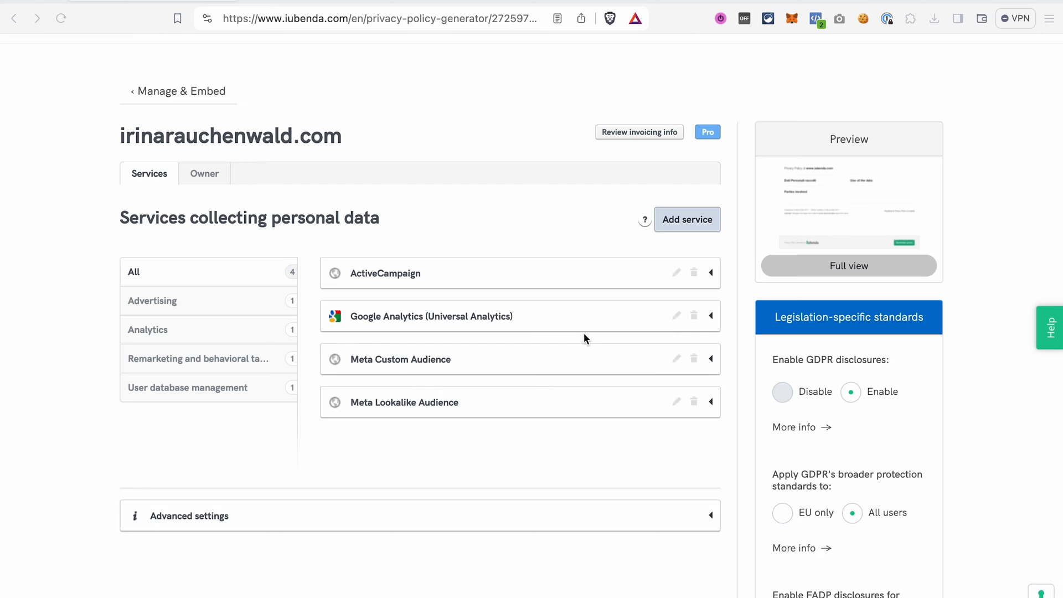
{"action": "left_click", "coordinate": [159, 94]}
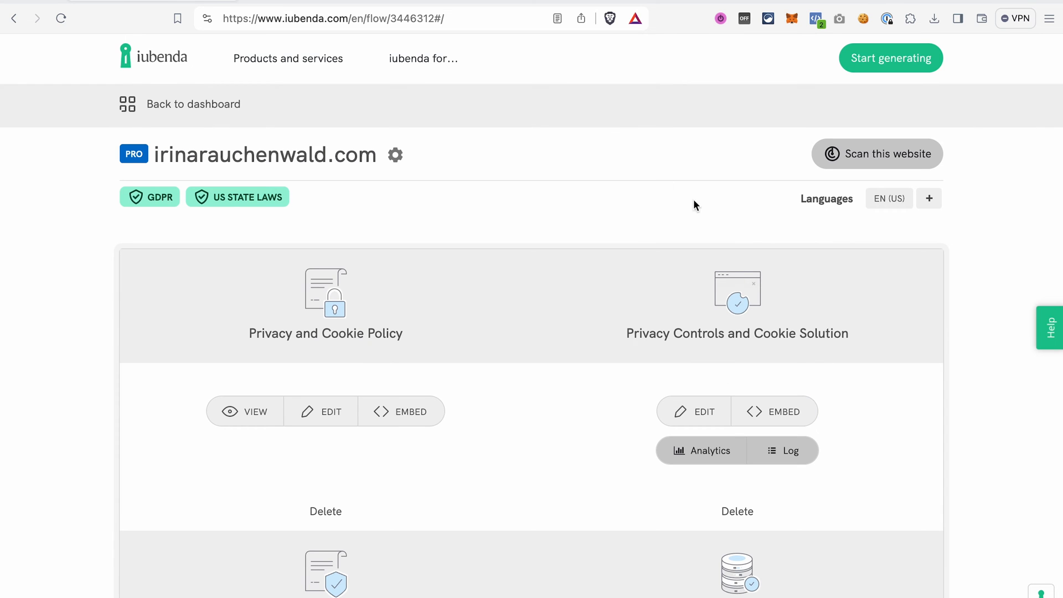
{"action": "left_click", "coordinate": [742, 280]}
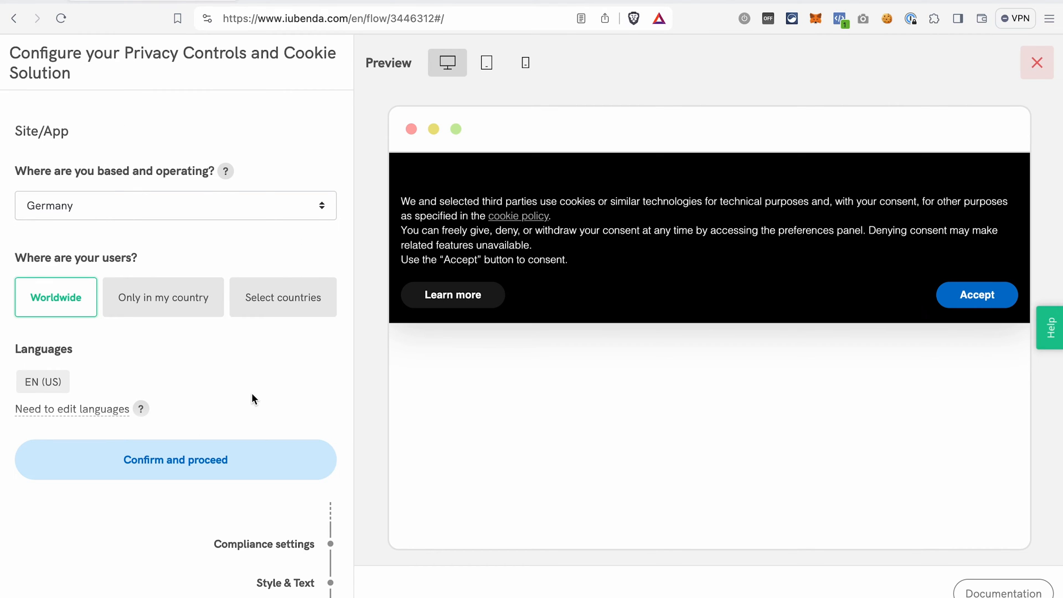
- Confirm the site settings for Germany, worldwide users and EN (US), and continue past the auto-configuration recap
{"action": "scroll", "coordinate": [251, 393], "scroll_direction": "down", "scroll_amount": 2}
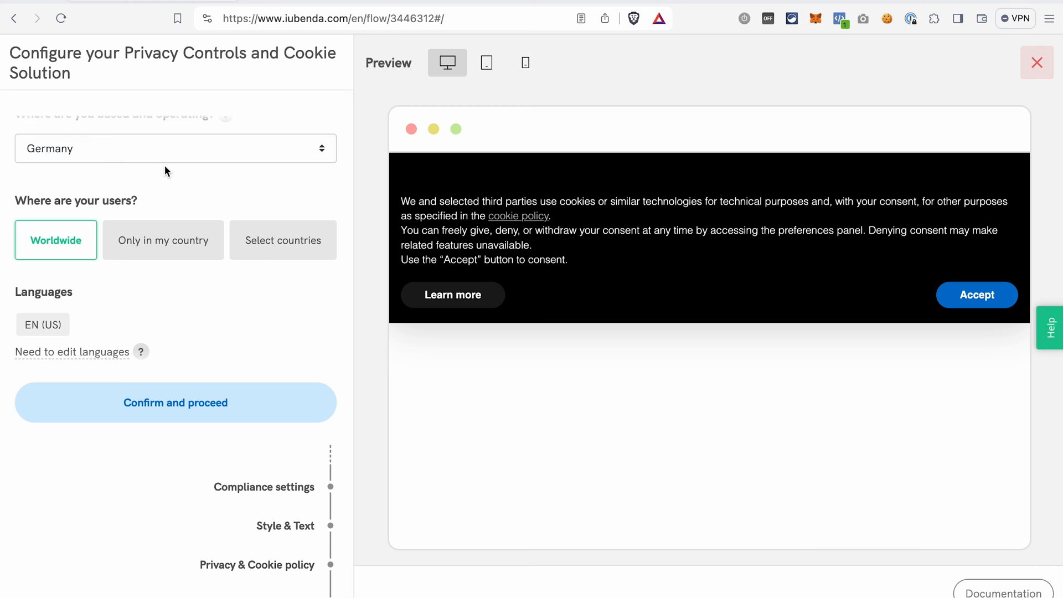
{"action": "left_click", "coordinate": [221, 417]}
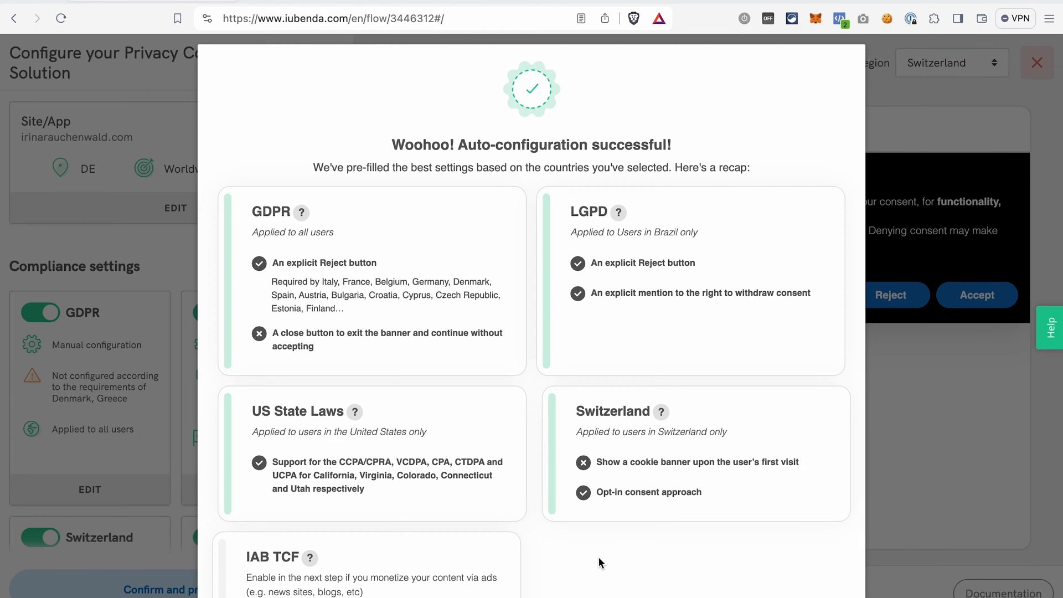
{"action": "scroll", "coordinate": [598, 556], "scroll_direction": "down", "scroll_amount": 3}
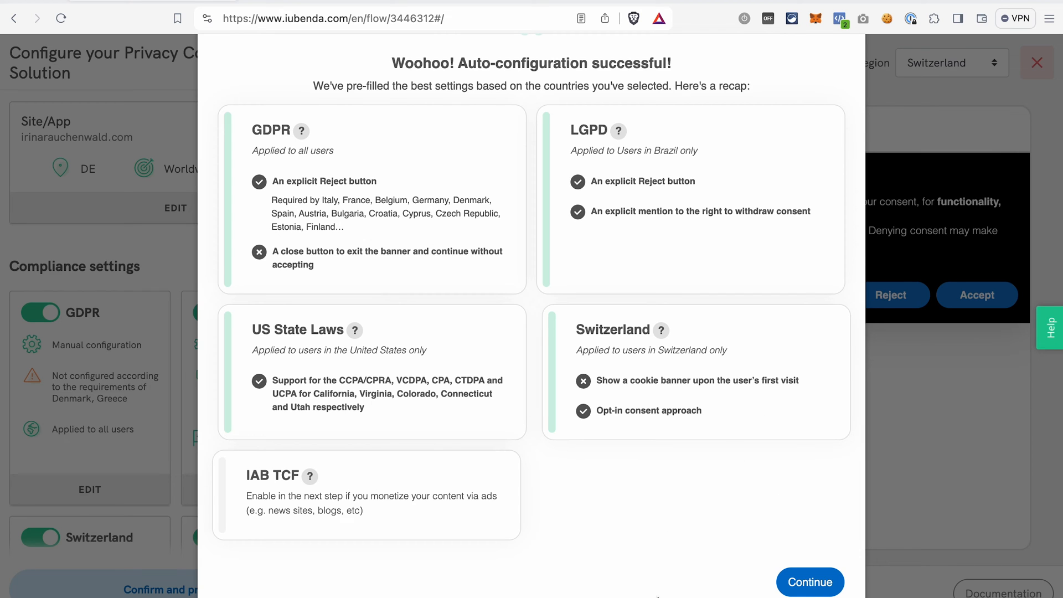
{"action": "left_click", "coordinate": [810, 581]}
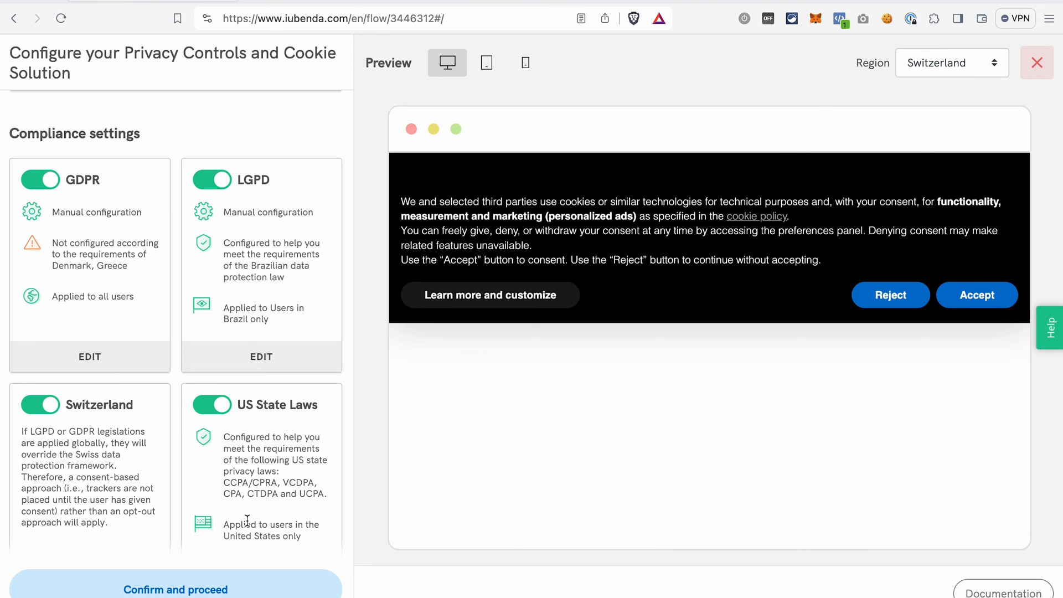
{"action": "left_click", "coordinate": [206, 408]}
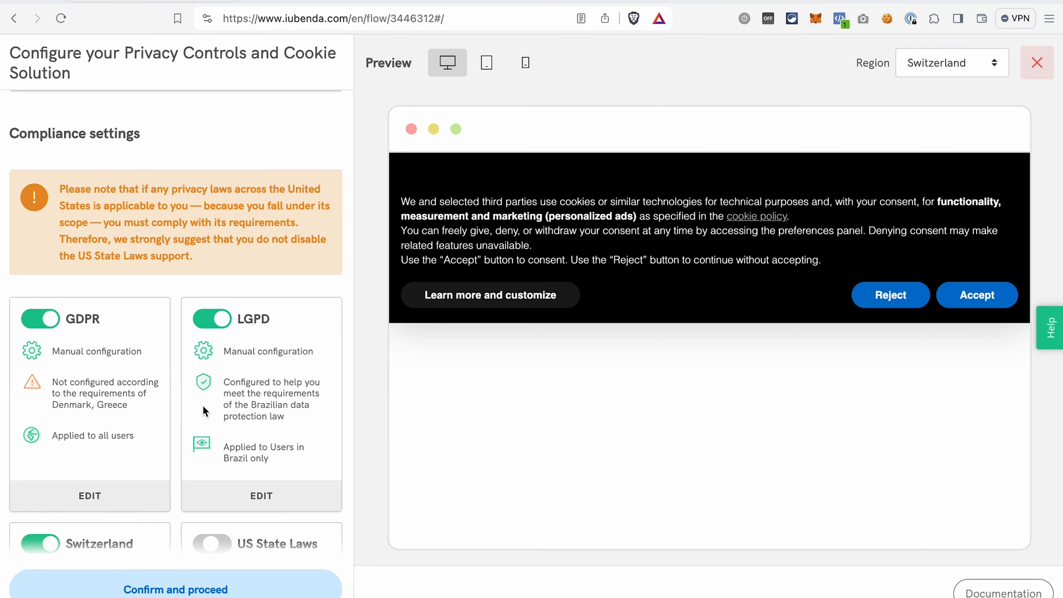
{"action": "scroll", "coordinate": [210, 393], "scroll_direction": "down", "scroll_amount": 3}
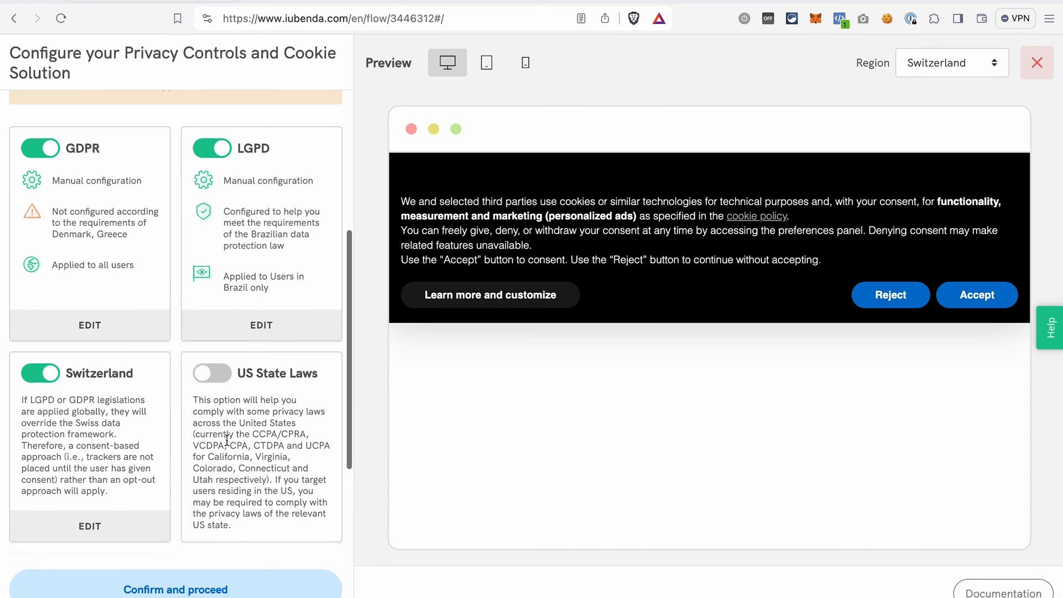
{"action": "left_click", "coordinate": [216, 368]}
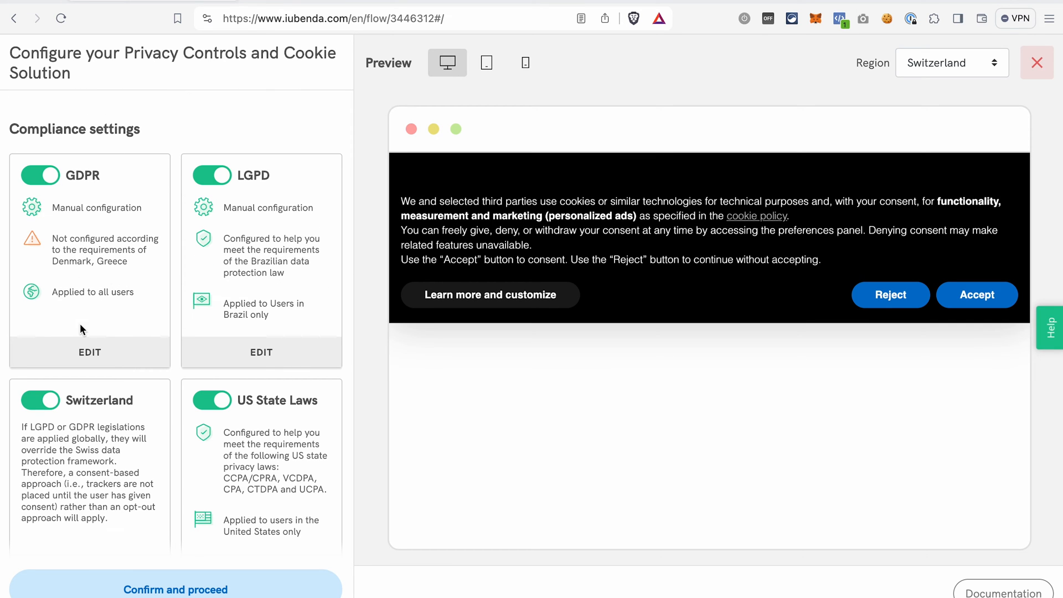
- Edit the GDPR compliance settings to offer granular category control directly in the banner's first layer
{"action": "left_click", "coordinate": [98, 360]}
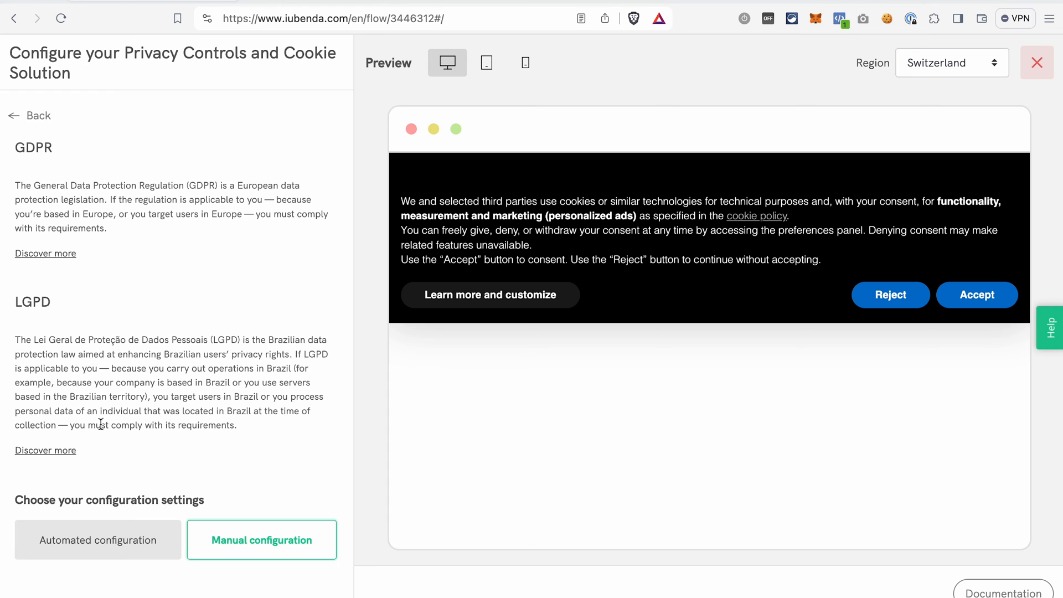
{"action": "scroll", "coordinate": [109, 478], "scroll_direction": "down", "scroll_amount": 5}
{"action": "scroll", "coordinate": [108, 479], "scroll_direction": "down", "scroll_amount": 1}
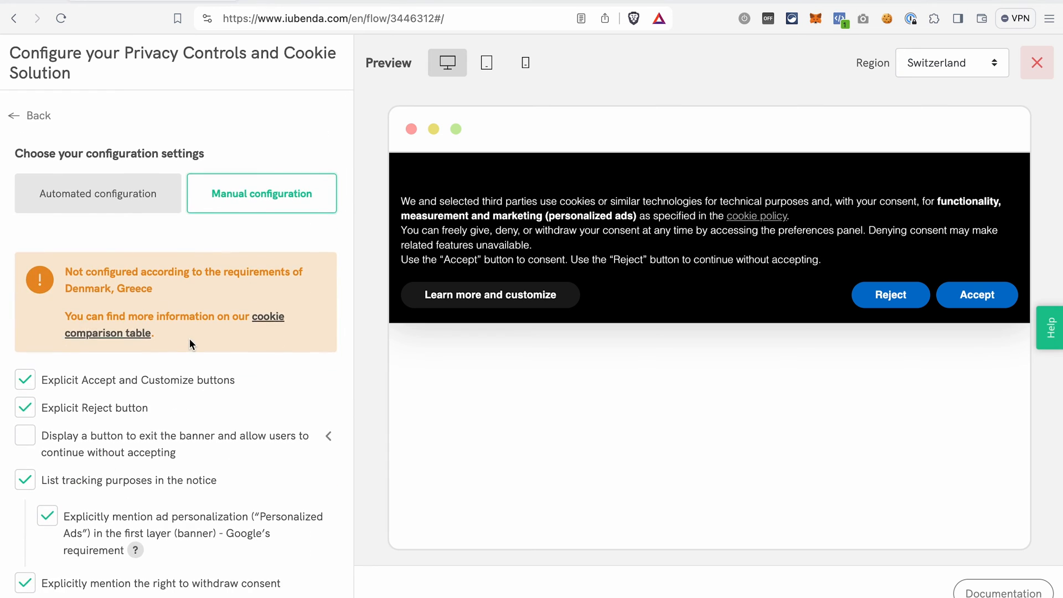
{"action": "scroll", "coordinate": [235, 374], "scroll_direction": "down", "scroll_amount": 10}
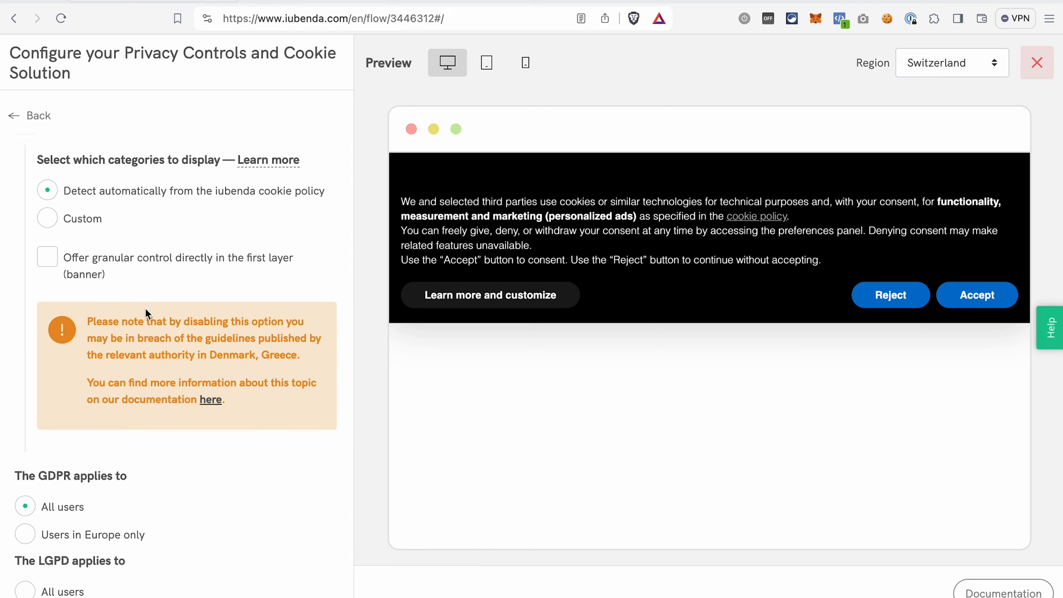
{"action": "left_click", "coordinate": [47, 259]}
{"action": "scroll", "coordinate": [51, 265], "scroll_direction": "up", "scroll_amount": 8}
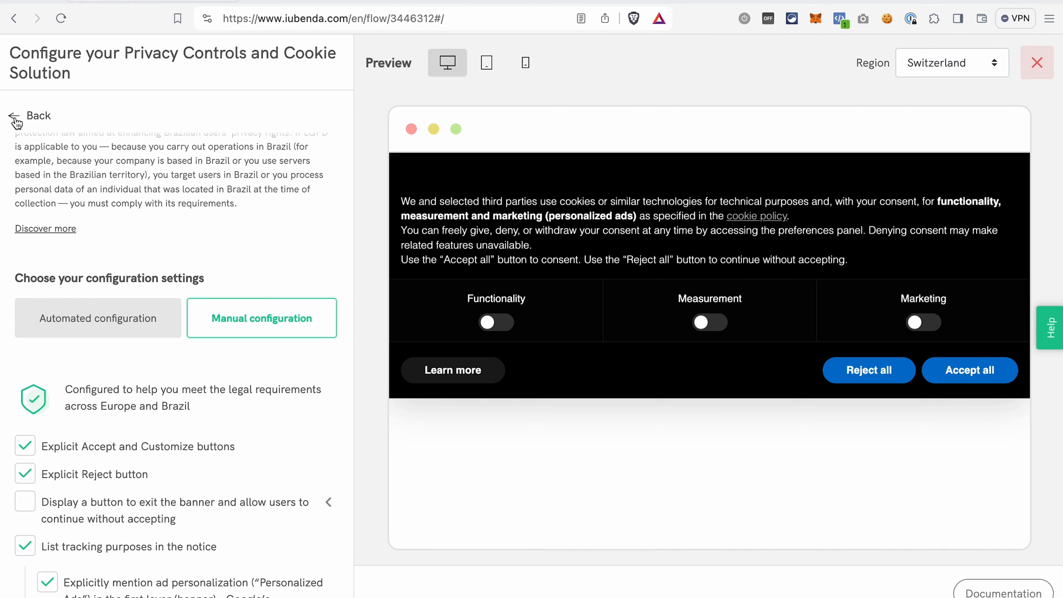
{"action": "scroll", "coordinate": [17, 116], "scroll_direction": "down", "scroll_amount": 15}
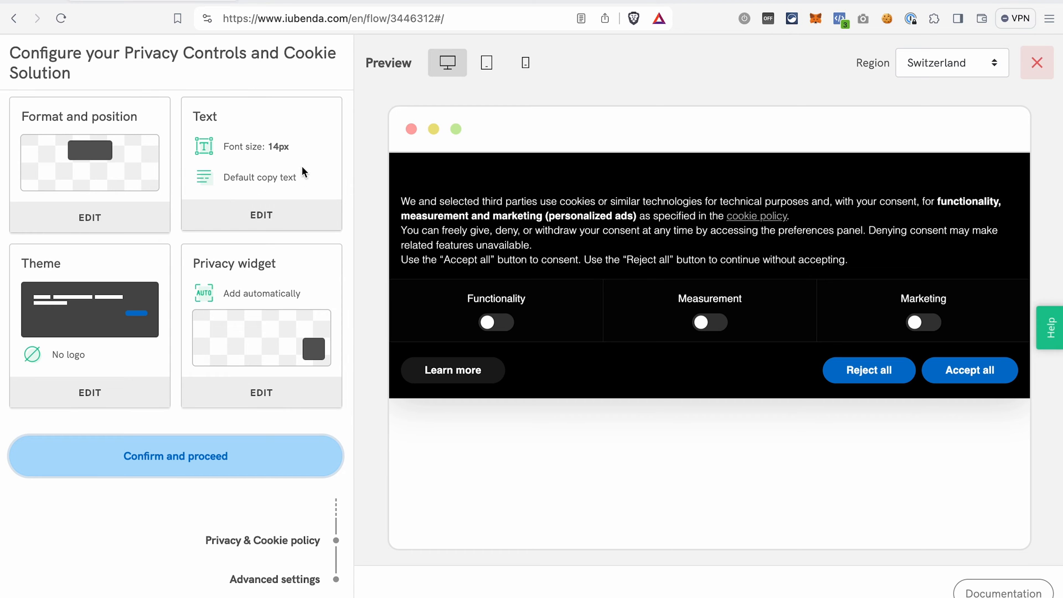
- Open the banner text settings to review them and go back without changes
{"action": "left_click", "coordinate": [261, 219]}
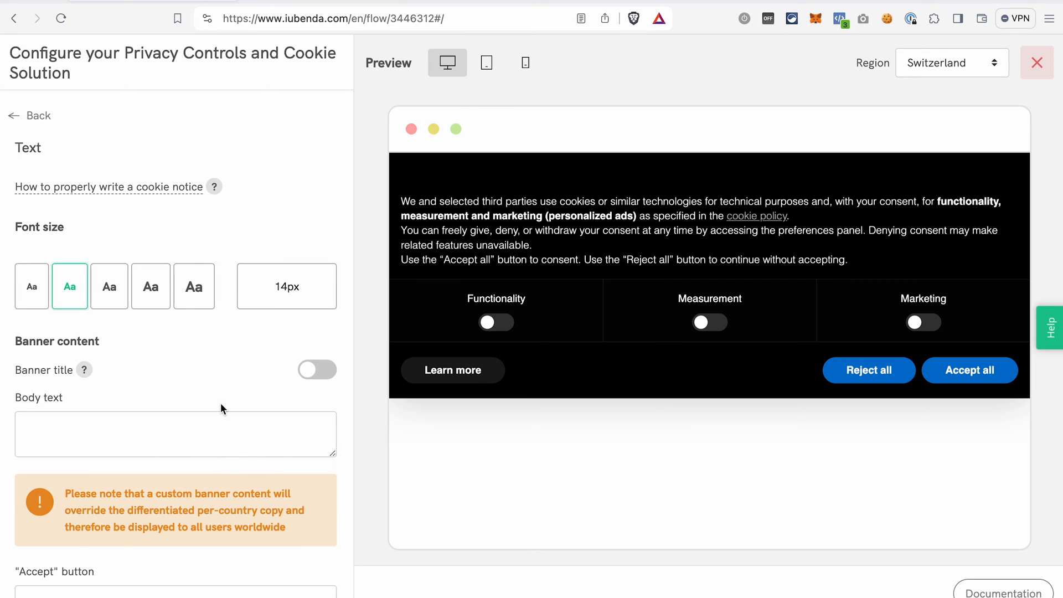
{"action": "scroll", "coordinate": [220, 404], "scroll_direction": "down", "scroll_amount": 3}
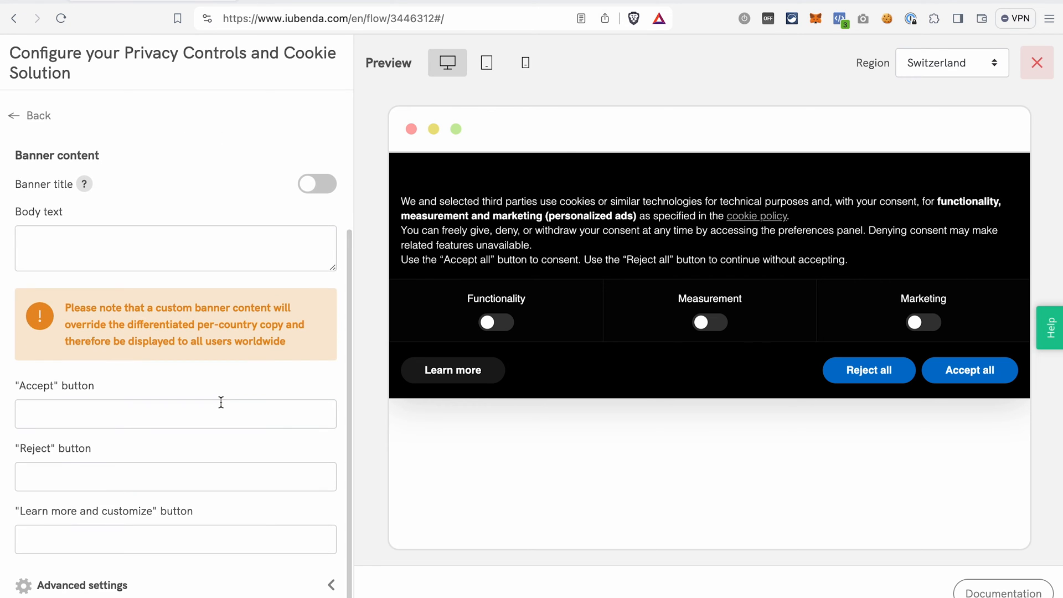
{"action": "scroll", "coordinate": [220, 402], "scroll_direction": "up", "scroll_amount": 2}
{"action": "scroll", "coordinate": [221, 402], "scroll_direction": "up", "scroll_amount": 2}
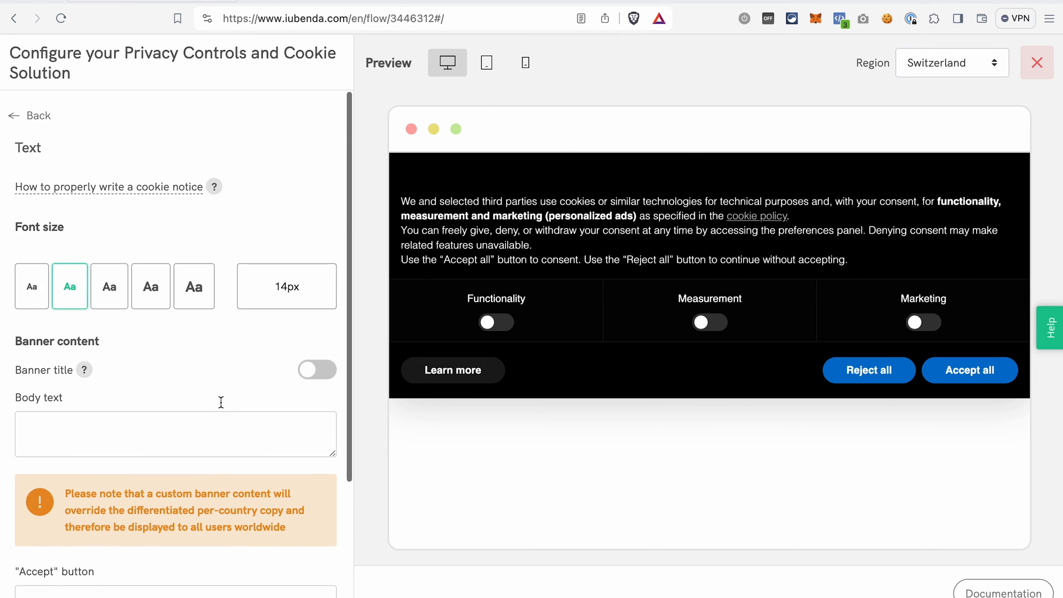
{"action": "left_click", "coordinate": [15, 122]}
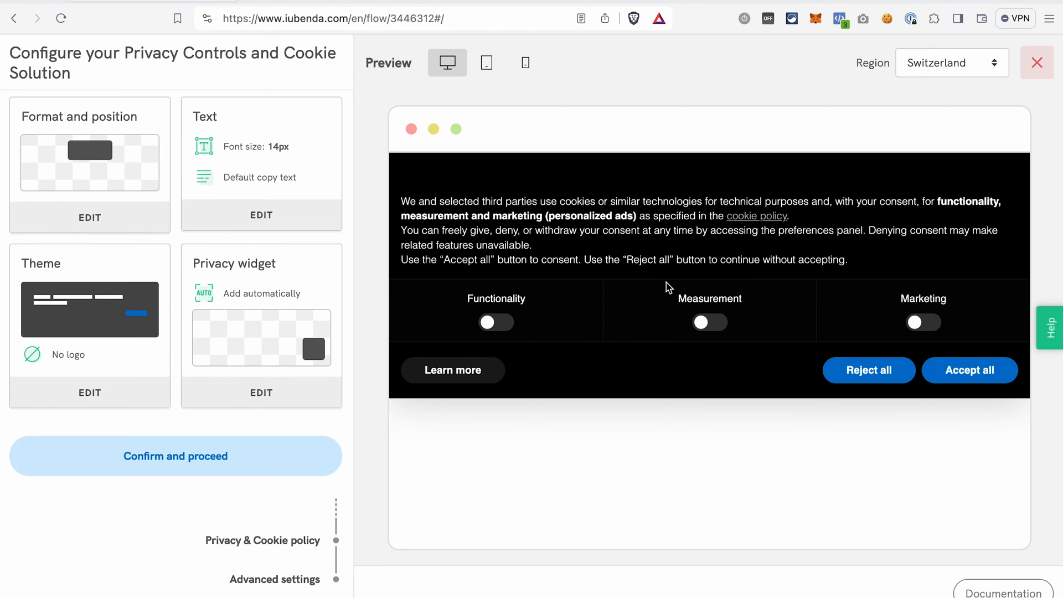
- Set the banner theme to the Color theme Mint and confirm the style settings
{"action": "left_click", "coordinate": [123, 401]}
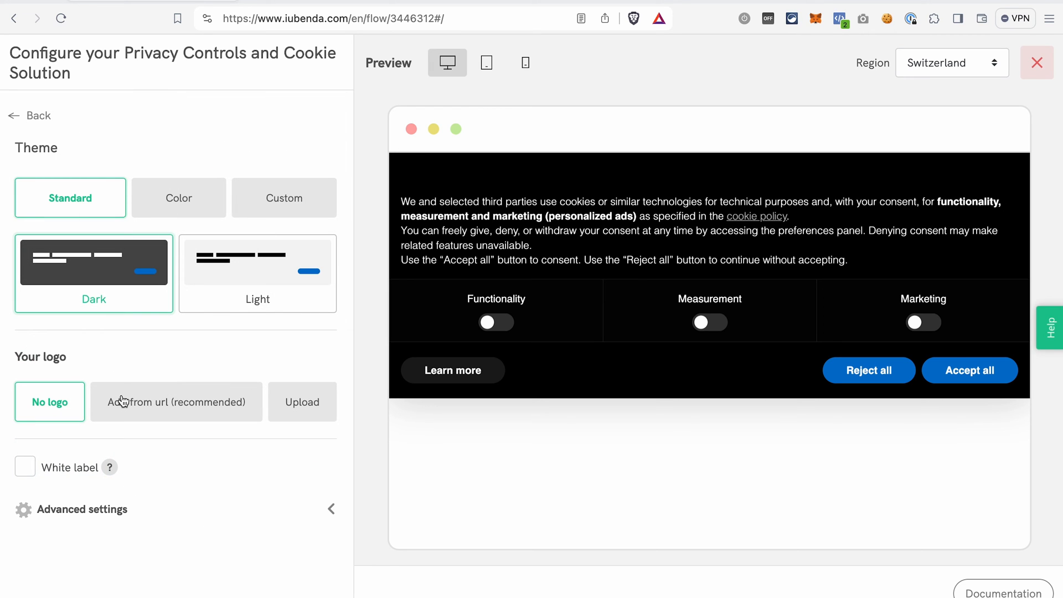
{"action": "left_click", "coordinate": [299, 204]}
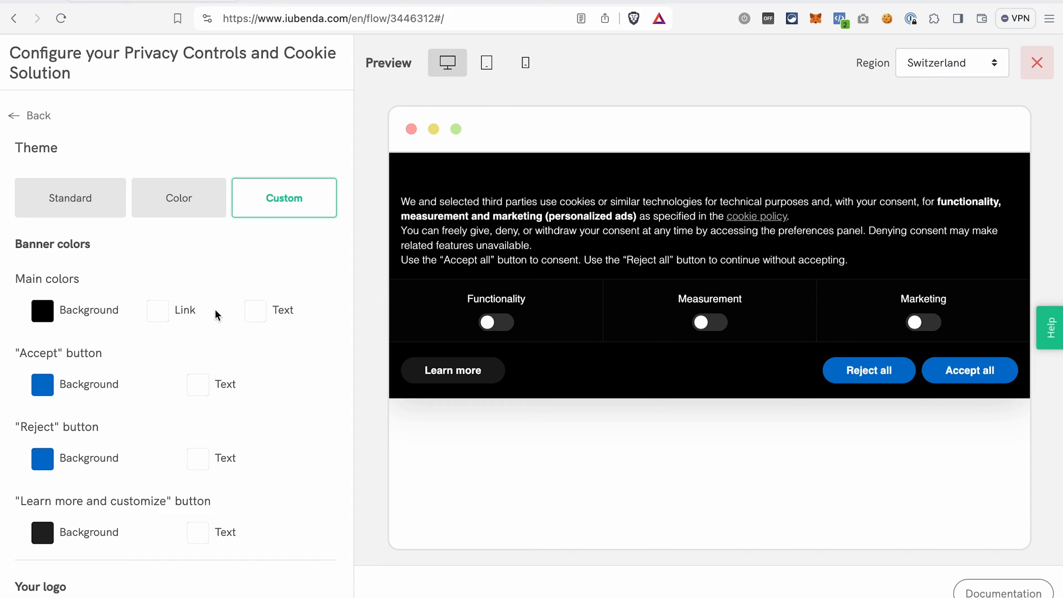
{"action": "left_click", "coordinate": [202, 206]}
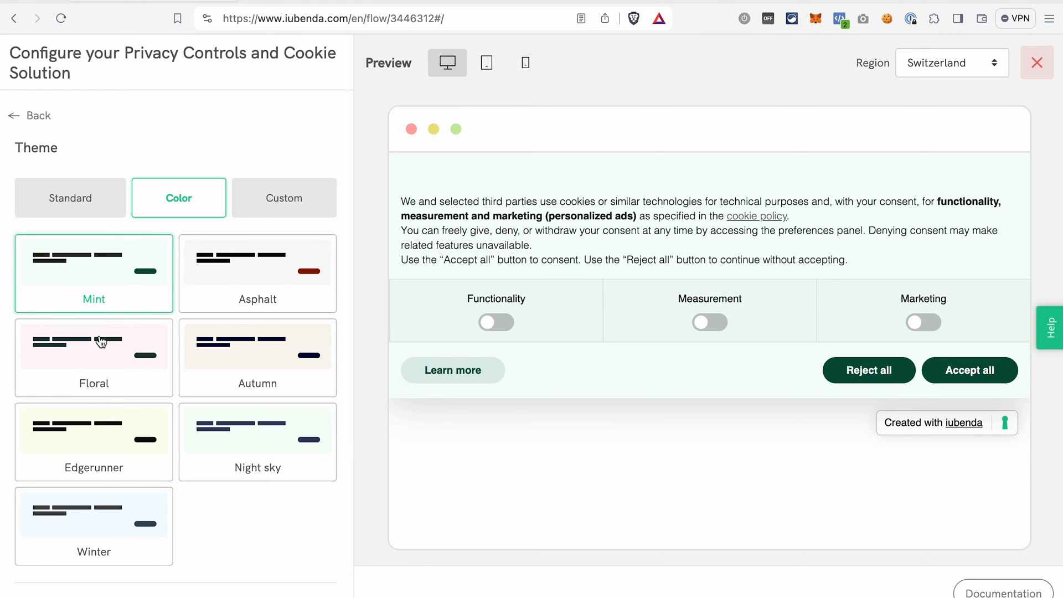
{"action": "scroll", "coordinate": [119, 384], "scroll_direction": "down", "scroll_amount": 5}
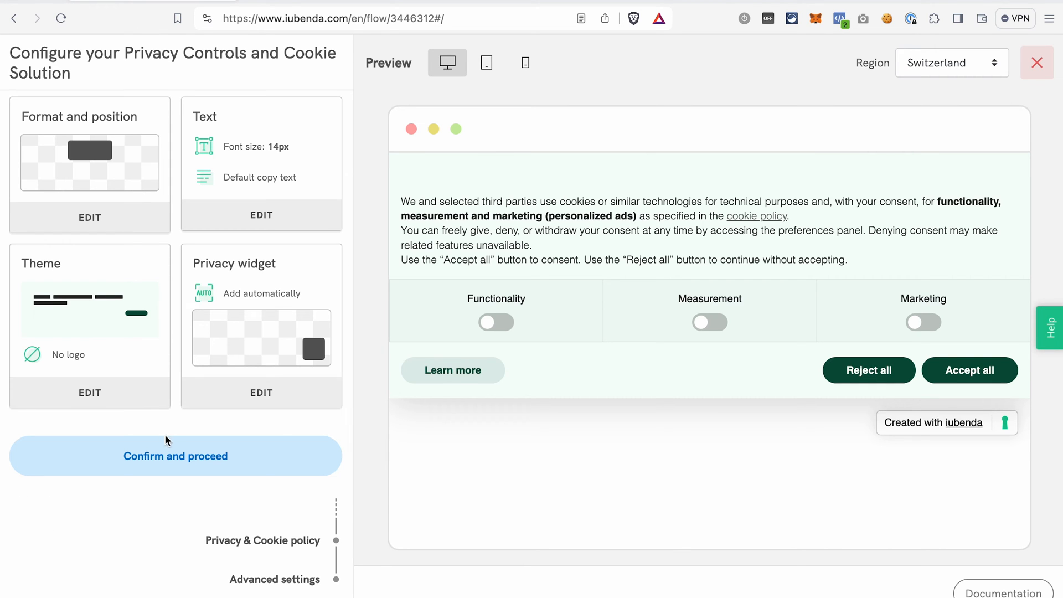
{"action": "left_click", "coordinate": [205, 456]}
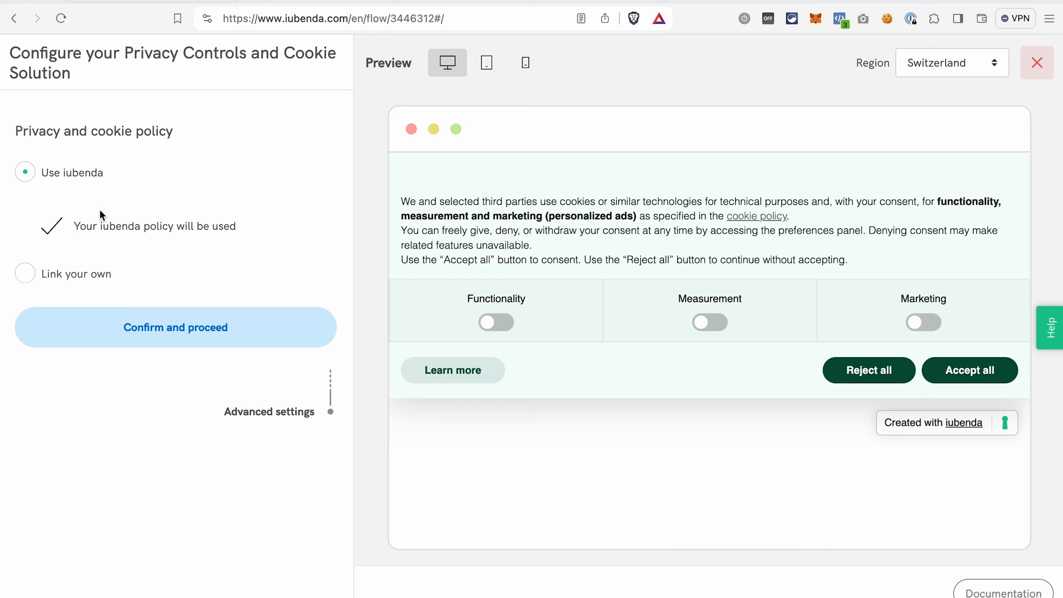
- Keep the iubenda privacy and cookie policy option, confirm, and review the embedding code section
{"action": "left_click", "coordinate": [199, 341]}
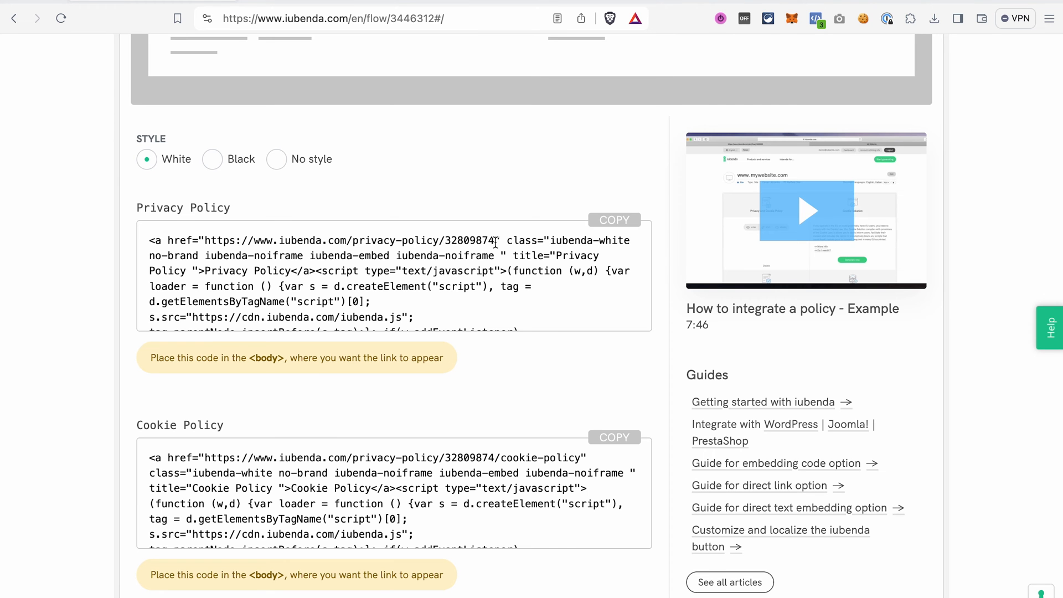
{"action": "left_click_drag", "start_coordinate": [138, 423], "coordinate": [251, 426]}
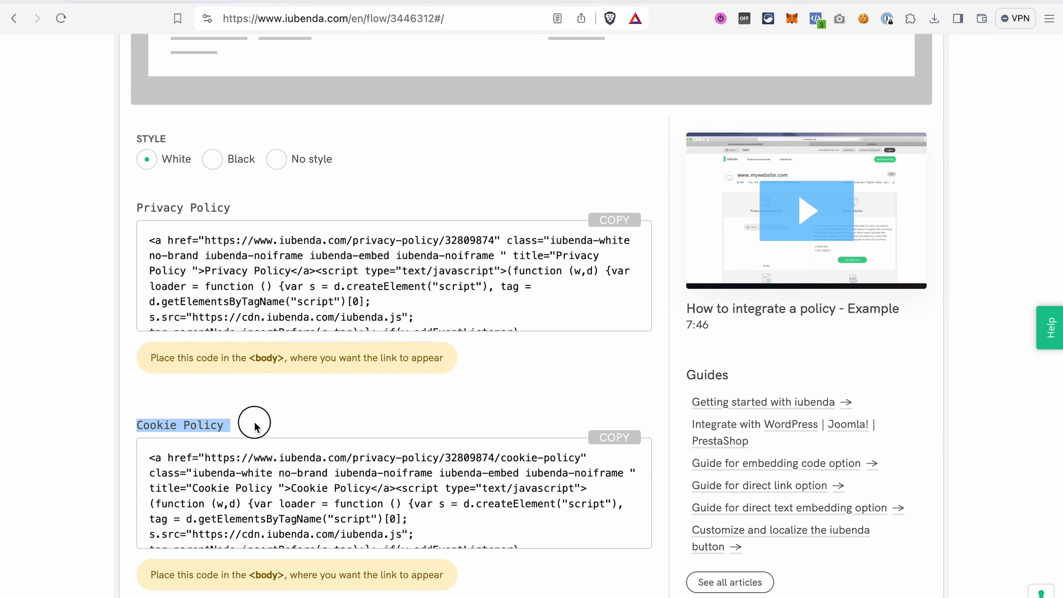
{"action": "scroll", "coordinate": [343, 340], "scroll_direction": "up", "scroll_amount": 3}
{"action": "scroll", "coordinate": [342, 337], "scroll_direction": "up", "scroll_amount": 1}
{"action": "scroll", "coordinate": [432, 293], "scroll_direction": "up", "scroll_amount": 2}
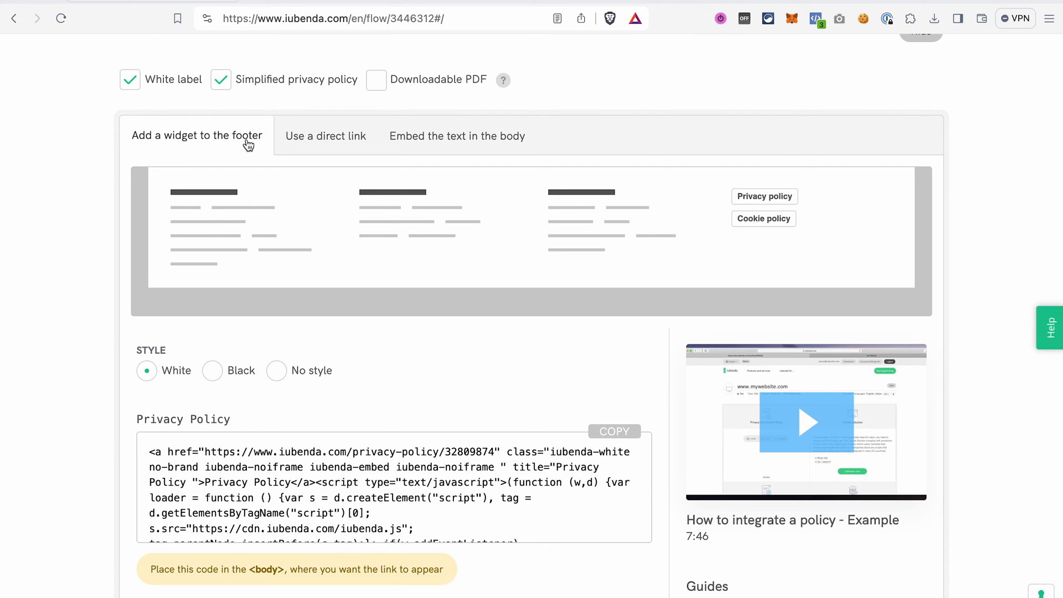
- Copy the Cookie Policy direct link and open it in a new browser tab
{"action": "left_click", "coordinate": [324, 142]}
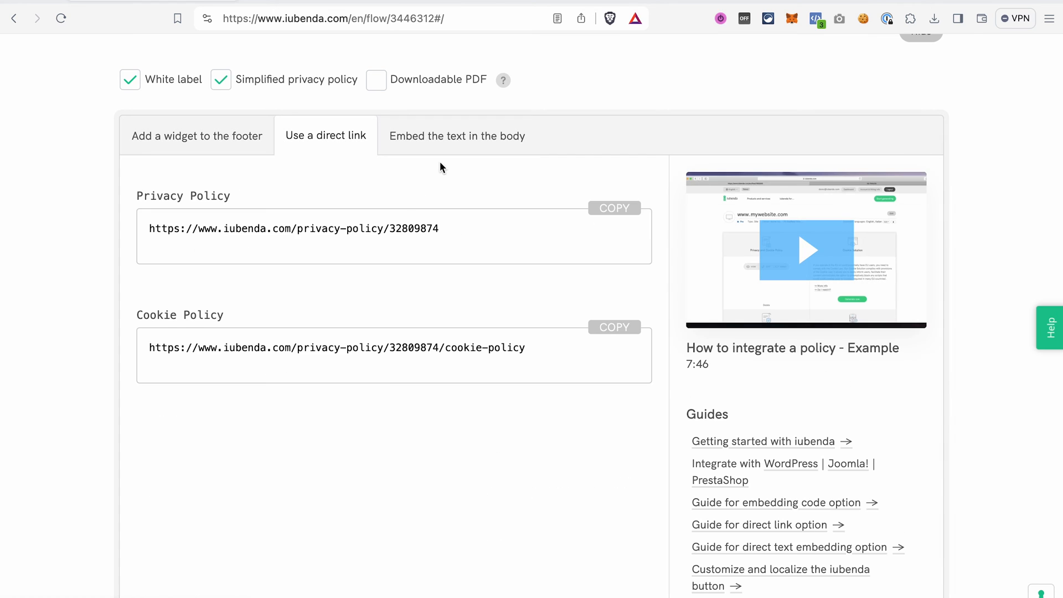
{"action": "left_click", "coordinate": [631, 330]}
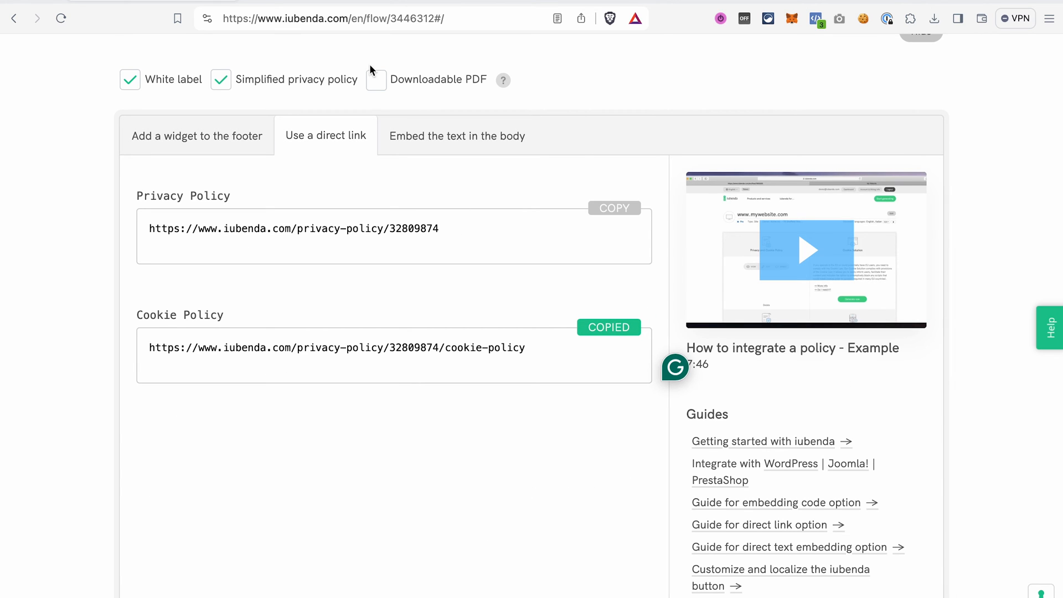
{"action": "key", "text": "ctrl+t"}
{"action": "key", "text": "ctrl+v"}
{"action": "key", "text": "Return"}
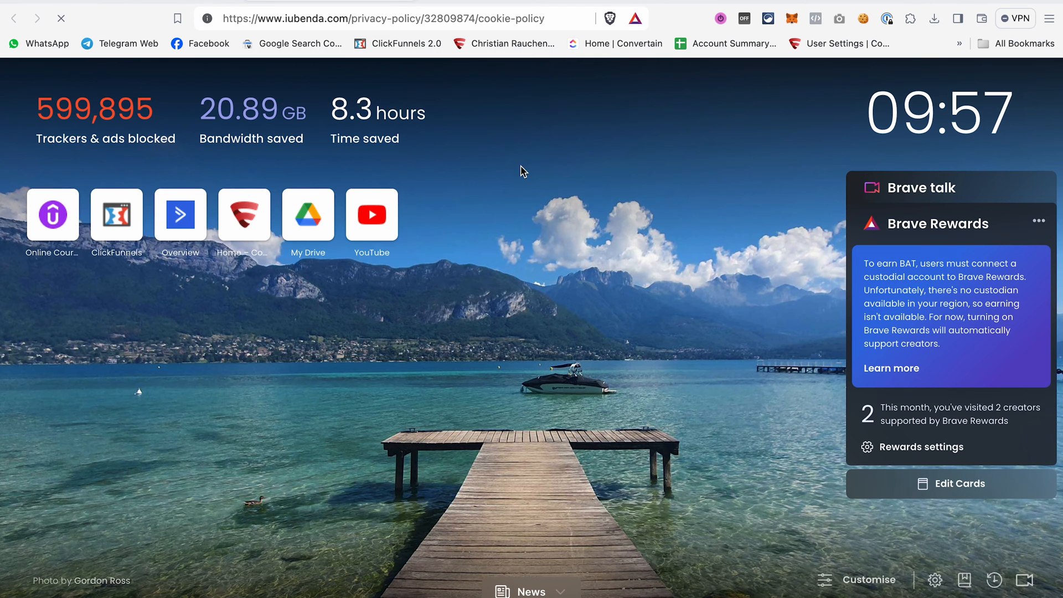
{"action": "scroll", "coordinate": [530, 300], "scroll_direction": "down", "scroll_amount": 9}
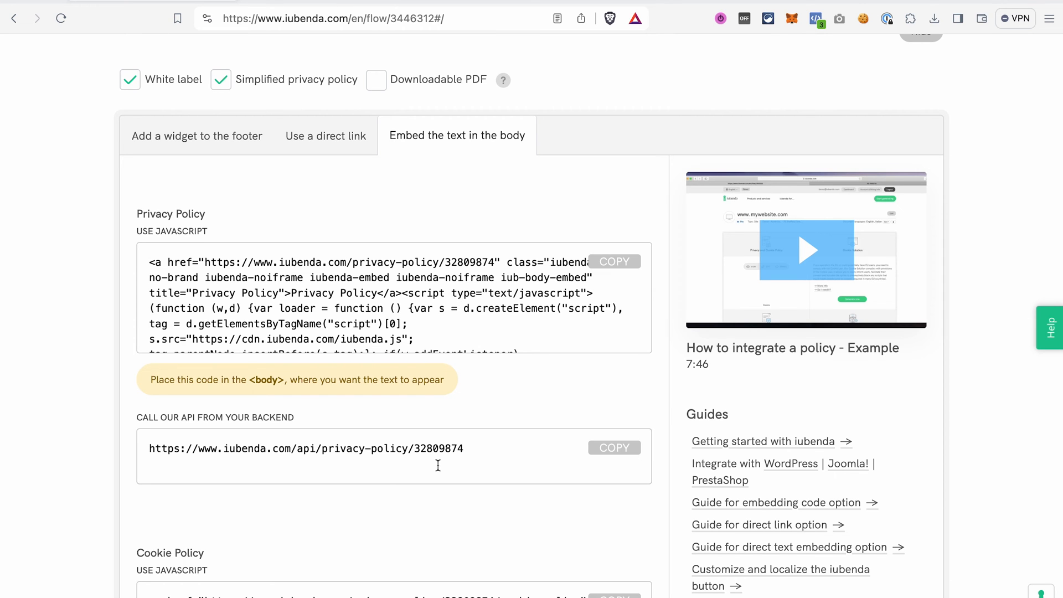
- Copy the Cookie Policy JavaScript embed code and open the funnel's Cookie Policy page for editing
{"action": "scroll", "coordinate": [437, 465], "scroll_direction": "down", "scroll_amount": 3}
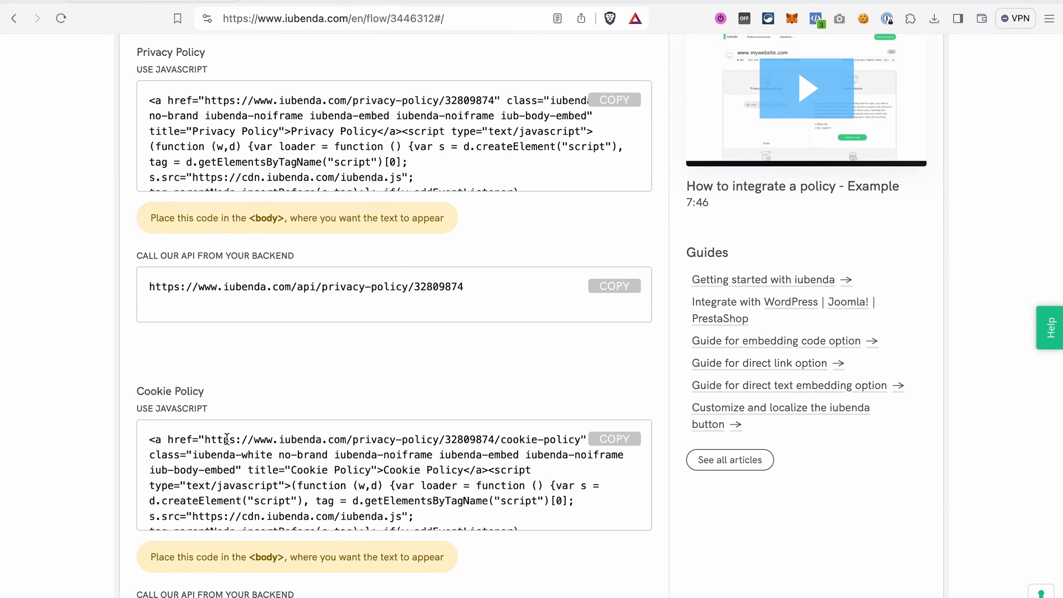
{"action": "left_click", "coordinate": [613, 440]}
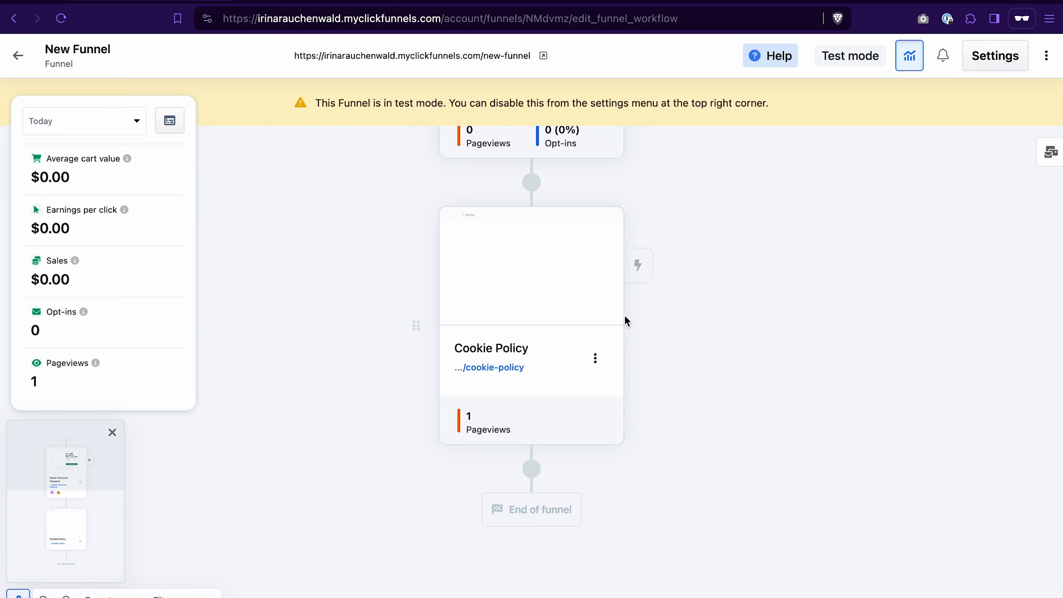
{"action": "left_click", "coordinate": [570, 252]}
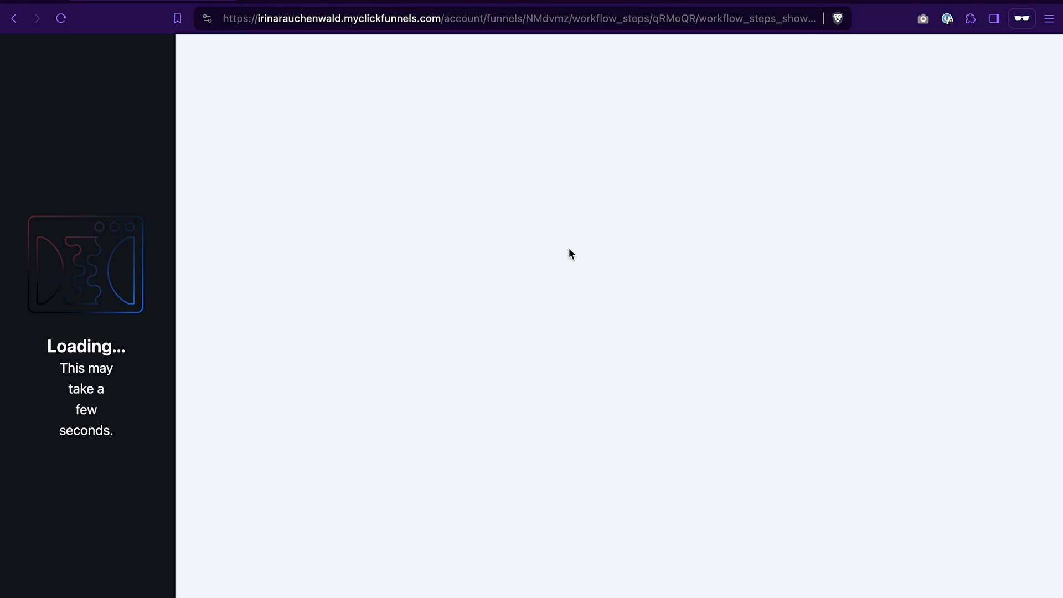
- Add a full-page section with a one-column row and a Custom JavaScript / HTML element found by searching java
{"action": "left_click", "coordinate": [588, 119]}
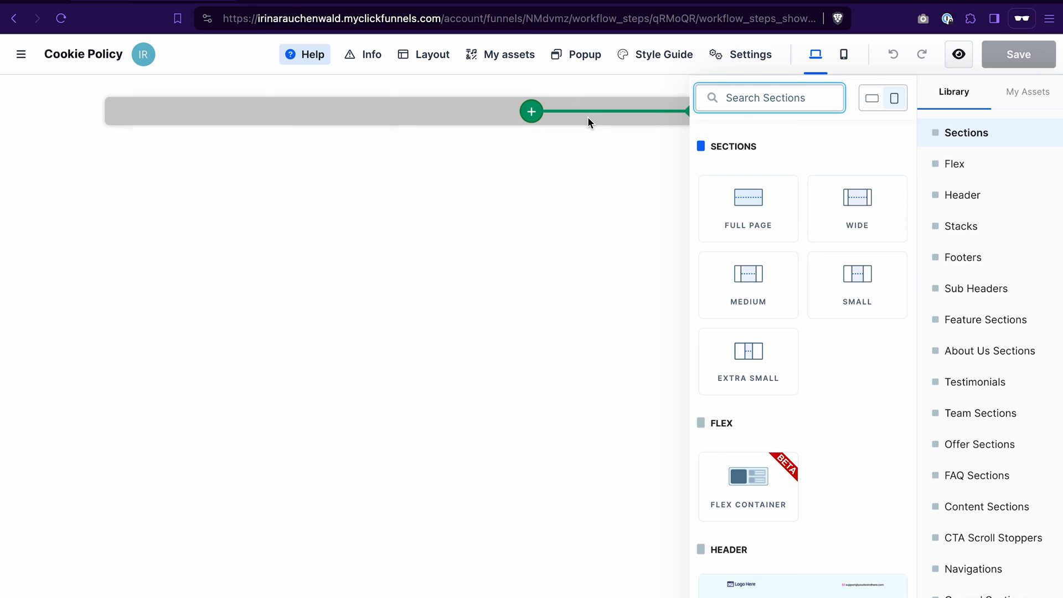
{"action": "left_click", "coordinate": [747, 200]}
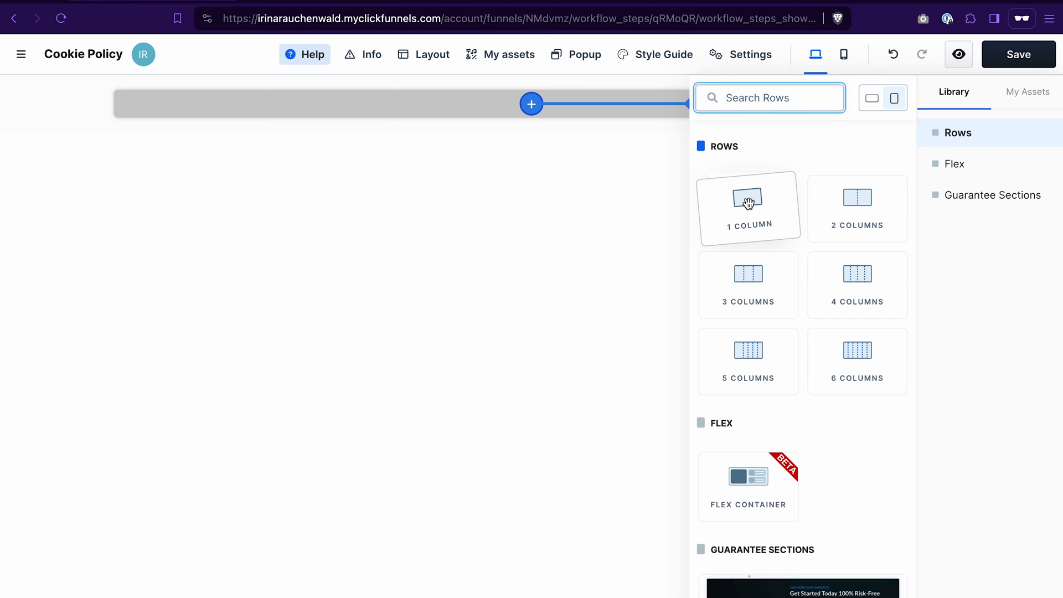
{"action": "left_click", "coordinate": [747, 204]}
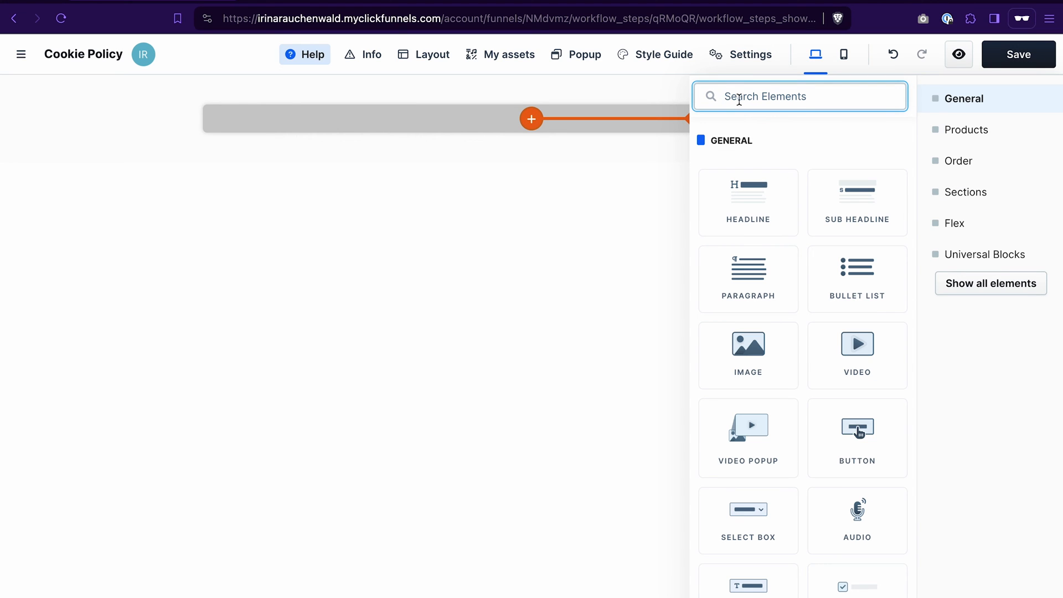
{"action": "type", "text": "java"}
{"action": "left_click_drag", "start_coordinate": [744, 185], "coordinate": [638, 143]}
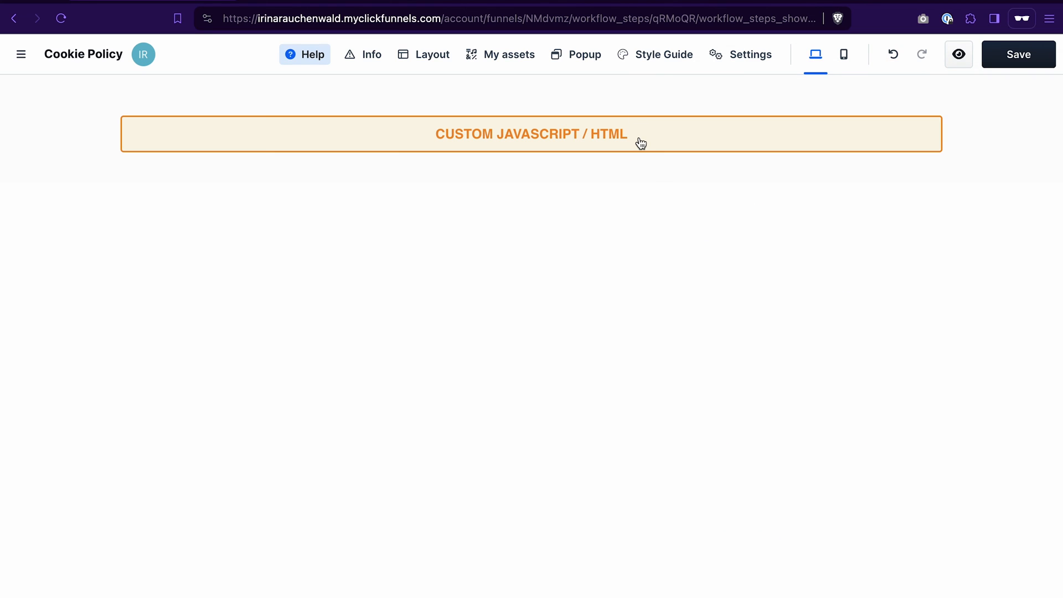
- Paste the Cookie Policy embed code into the element's code editor, close the editor and save the page
{"action": "left_click", "coordinate": [661, 144]}
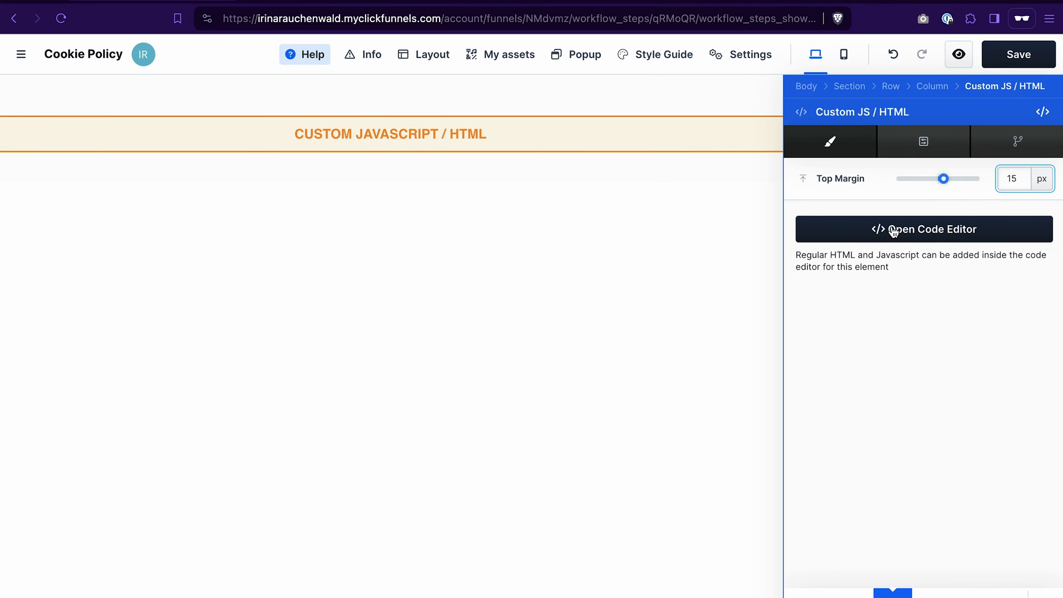
{"action": "left_click", "coordinate": [944, 231]}
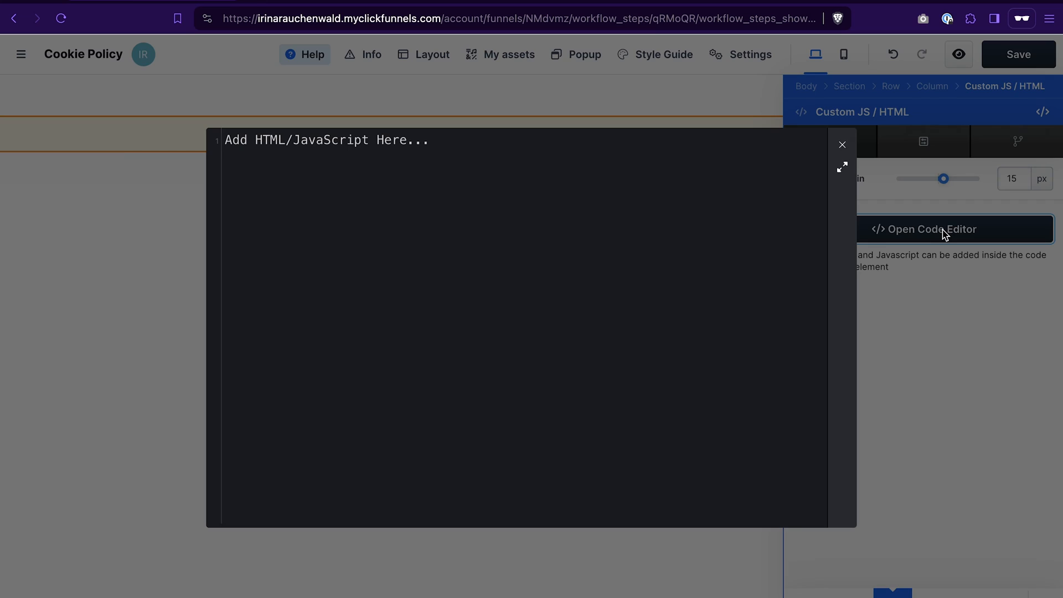
{"action": "left_click", "coordinate": [406, 222]}
{"action": "key", "text": "ctrl+v"}
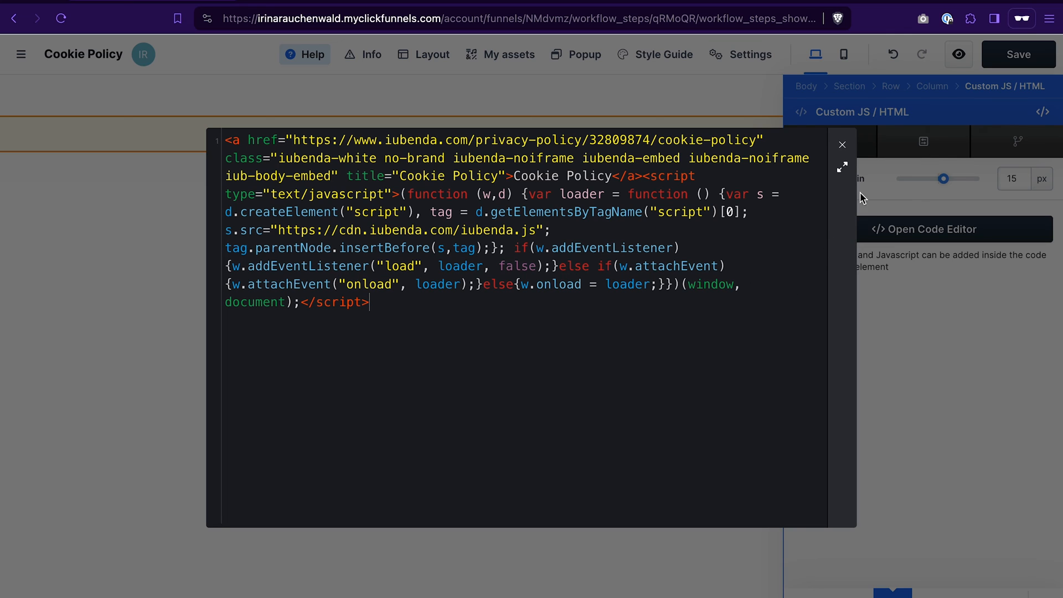
{"action": "left_click", "coordinate": [842, 145]}
{"action": "left_click", "coordinate": [1007, 62]}
- Preview the Cookie Policy page and scroll through the embedded policy text
{"action": "left_click", "coordinate": [961, 62]}
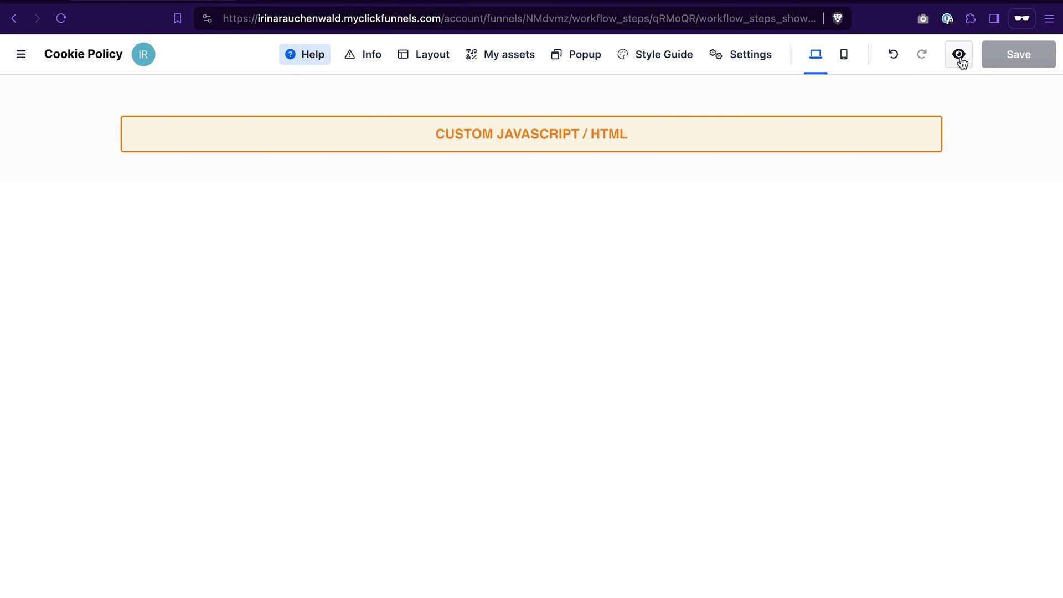
{"action": "left_click", "coordinate": [961, 61]}
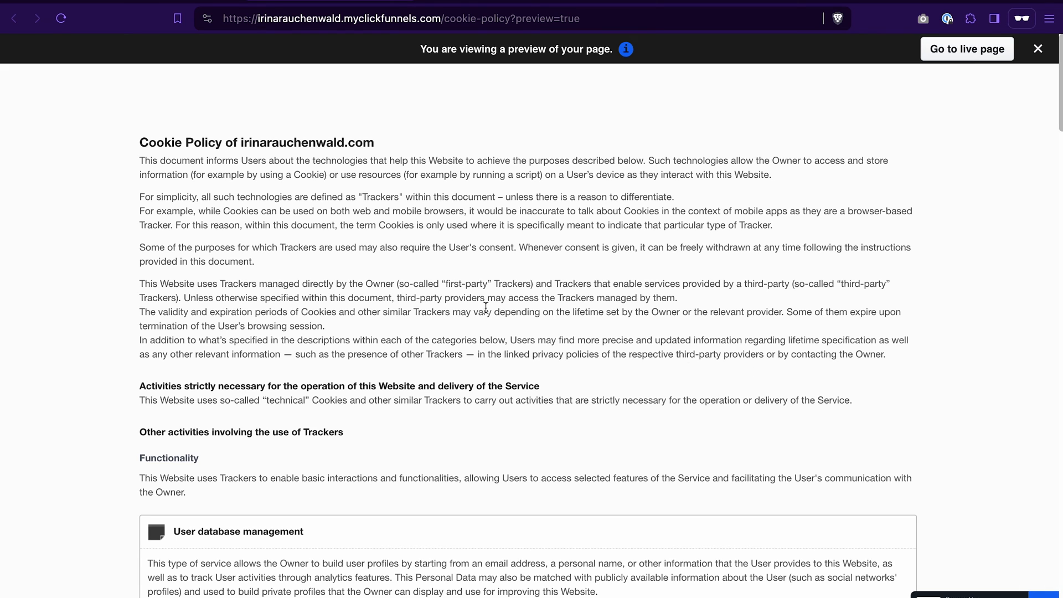
{"action": "scroll", "coordinate": [664, 331], "scroll_direction": "down", "scroll_amount": 3}
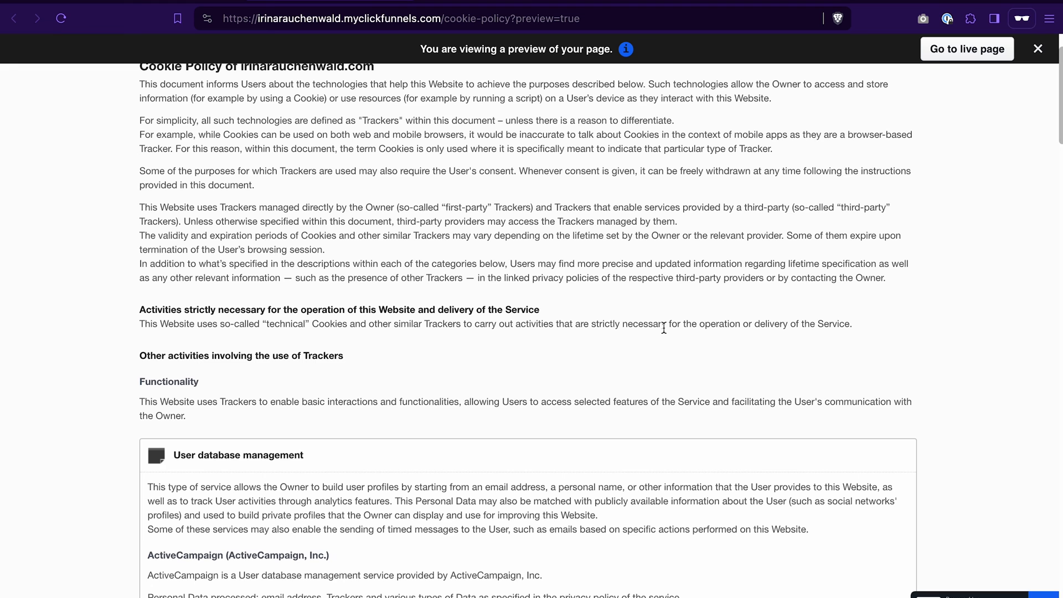
{"action": "scroll", "coordinate": [663, 328], "scroll_direction": "down", "scroll_amount": 10}
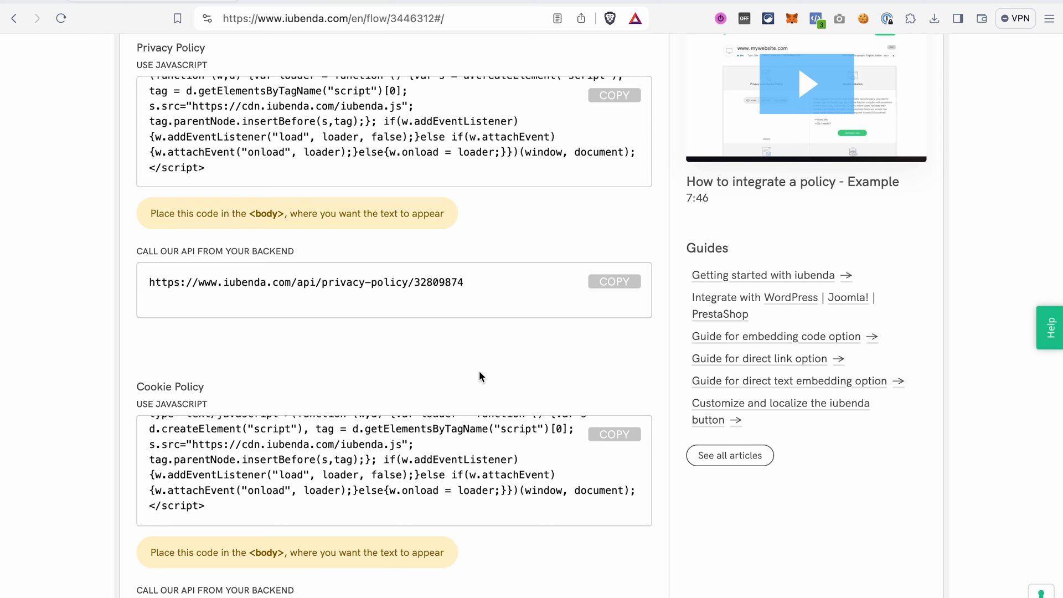
- Copy the Privacy Controls and Cookie Solution embed script from the iubenda installation section
{"action": "scroll", "coordinate": [480, 372], "scroll_direction": "down", "scroll_amount": 8}
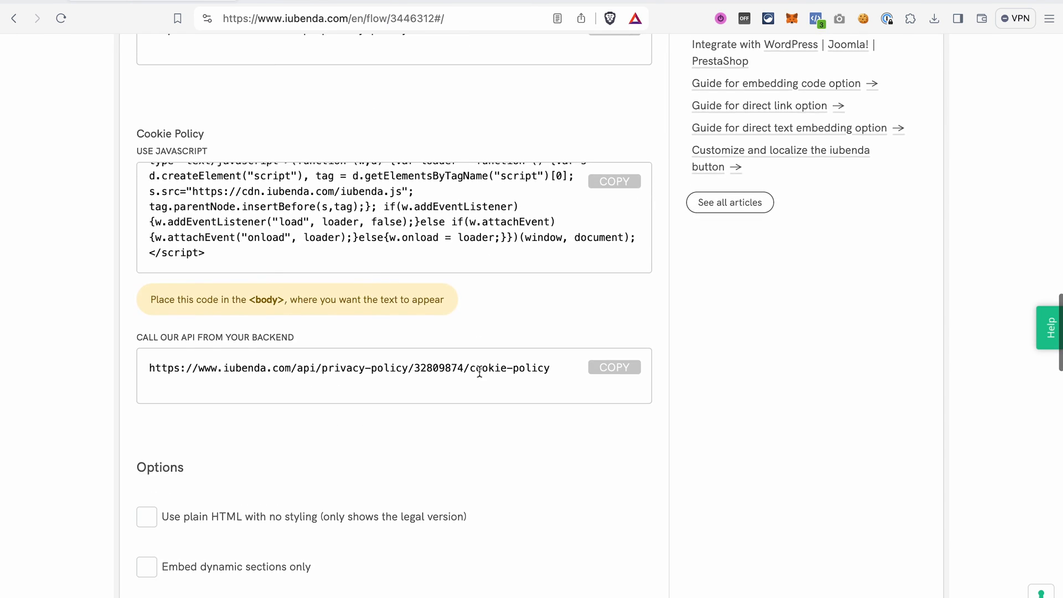
{"action": "scroll", "coordinate": [479, 372], "scroll_direction": "down", "scroll_amount": 6}
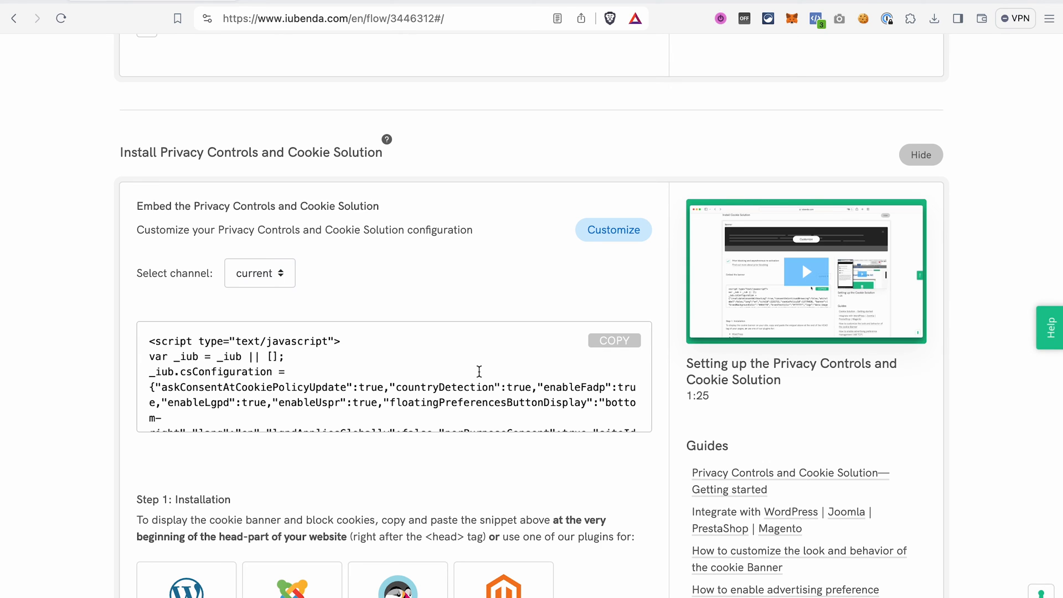
{"action": "left_click", "coordinate": [610, 346]}
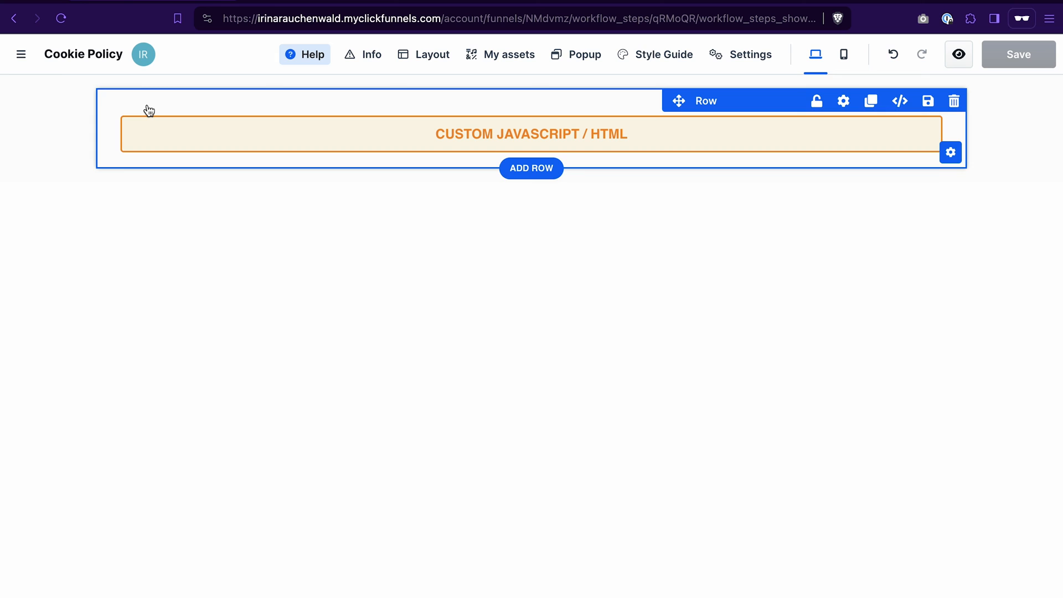
- Paste the cookie solution script into the site settings' Header Code, update the site, and preview it
{"action": "left_click", "coordinate": [21, 53]}
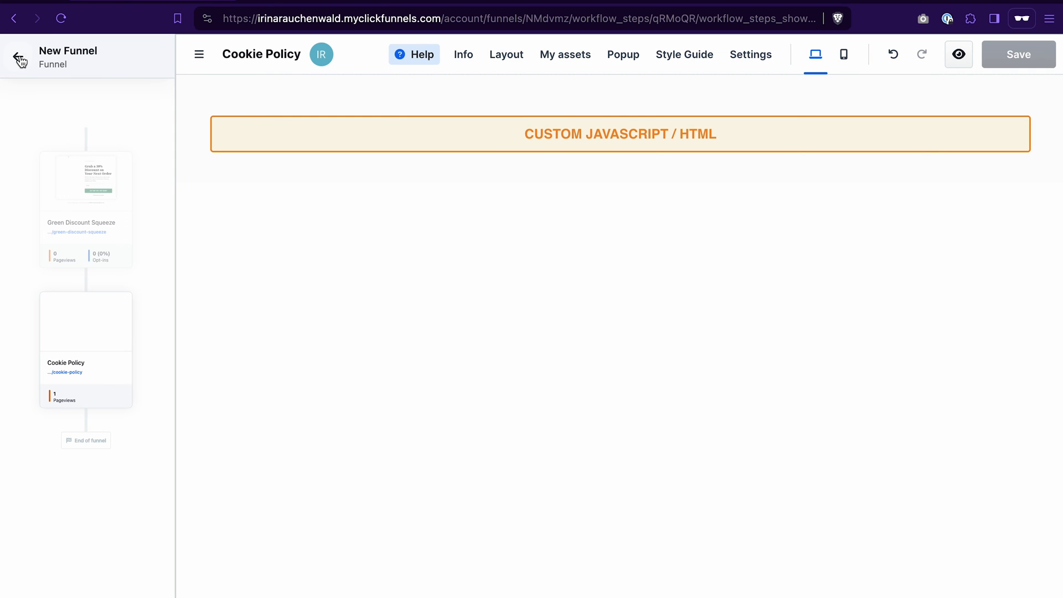
{"action": "left_click", "coordinate": [20, 58]}
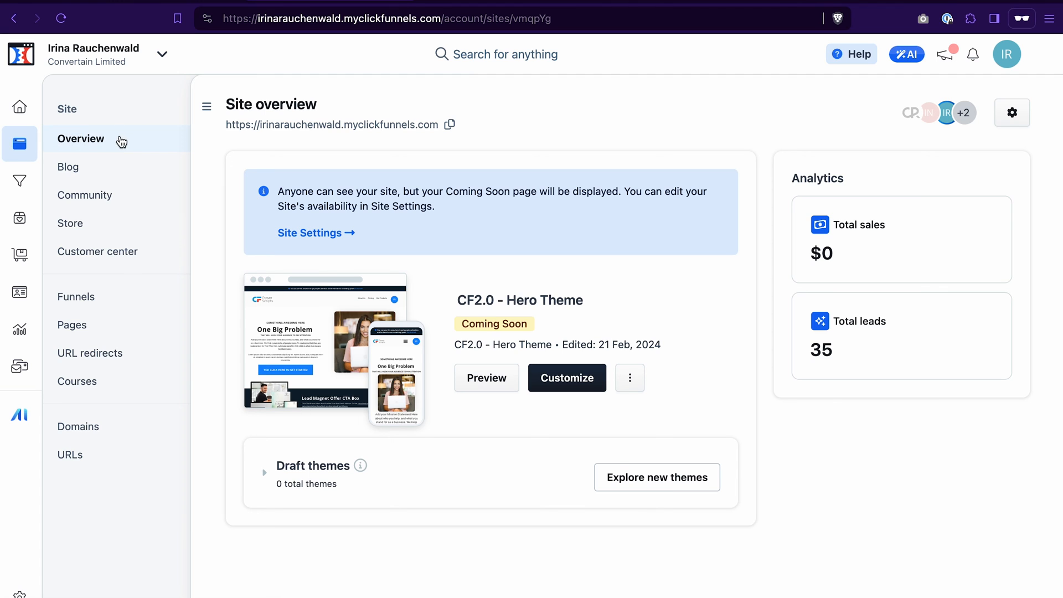
{"action": "left_click", "coordinate": [1012, 112]}
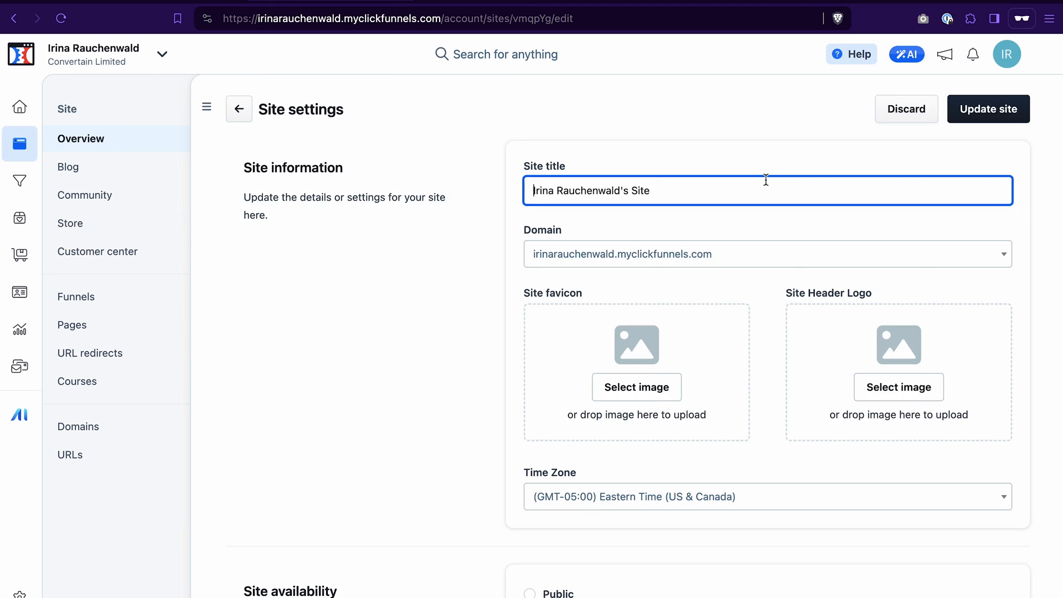
{"action": "scroll", "coordinate": [557, 256], "scroll_direction": "down", "scroll_amount": 8}
{"action": "left_click", "coordinate": [559, 259]}
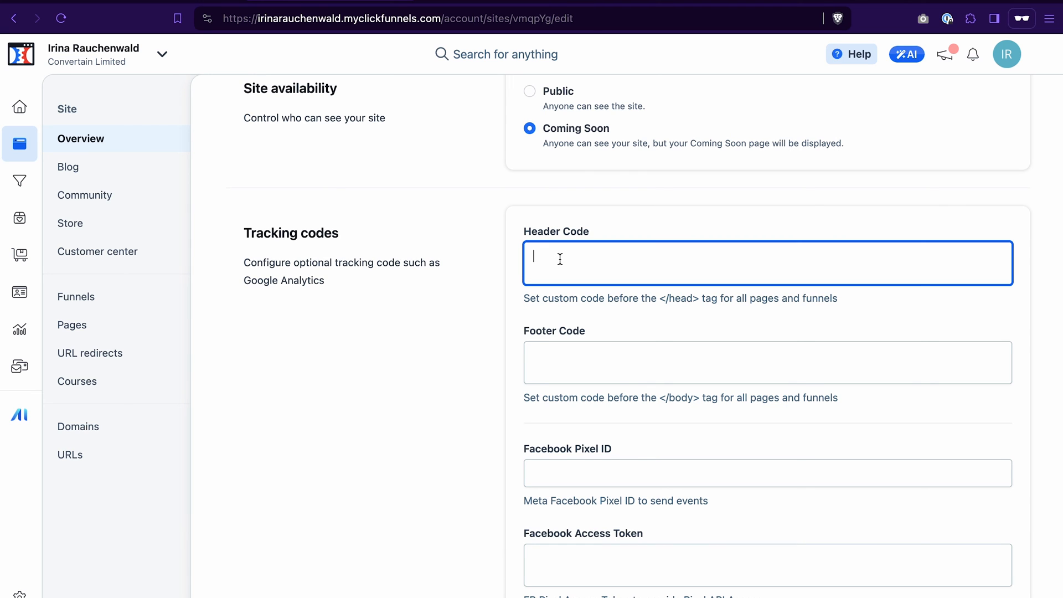
{"action": "key", "text": "ctrl+v"}
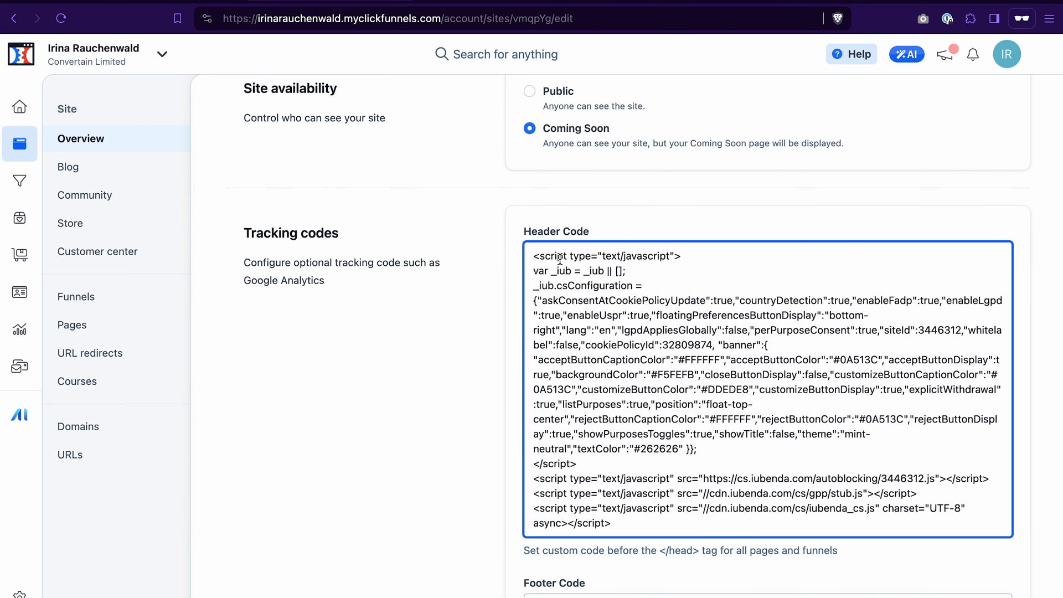
{"action": "scroll", "coordinate": [443, 464], "scroll_direction": "down", "scroll_amount": 10}
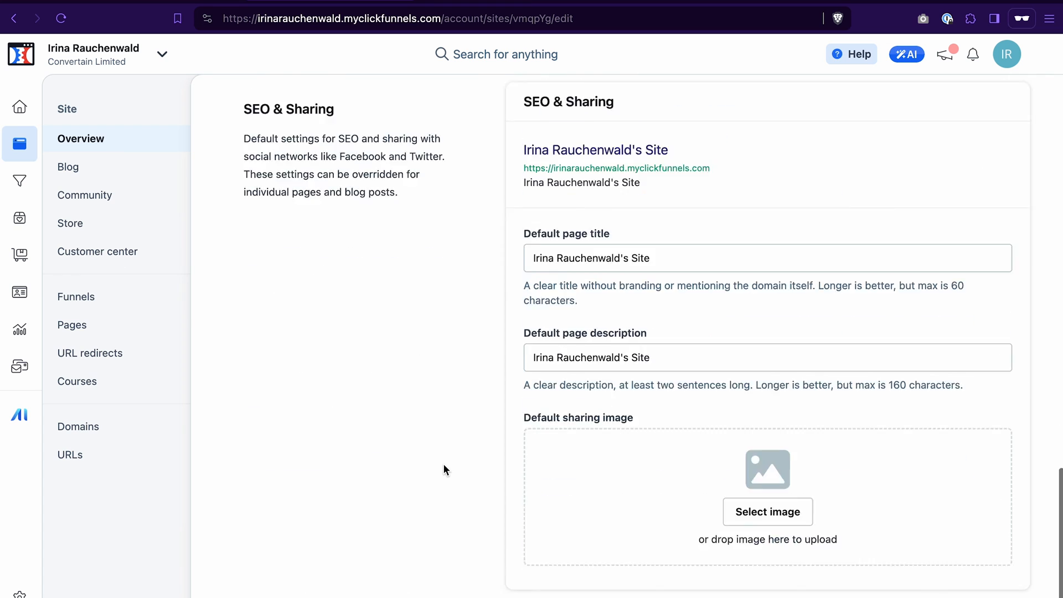
{"action": "scroll", "coordinate": [442, 469], "scroll_direction": "down", "scroll_amount": 3}
{"action": "left_click", "coordinate": [976, 574]}
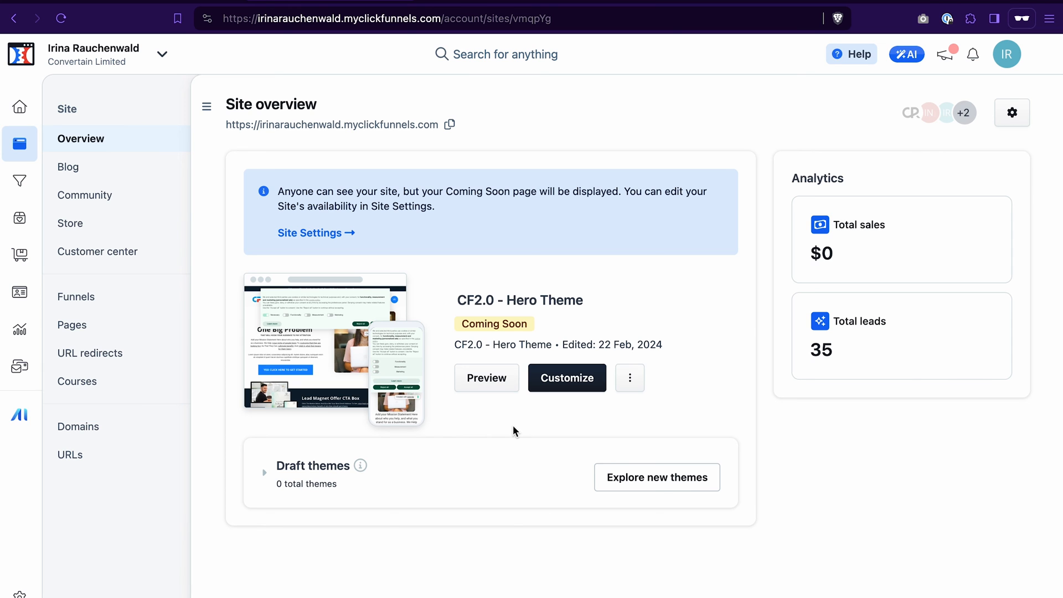
{"action": "left_click", "coordinate": [482, 378]}
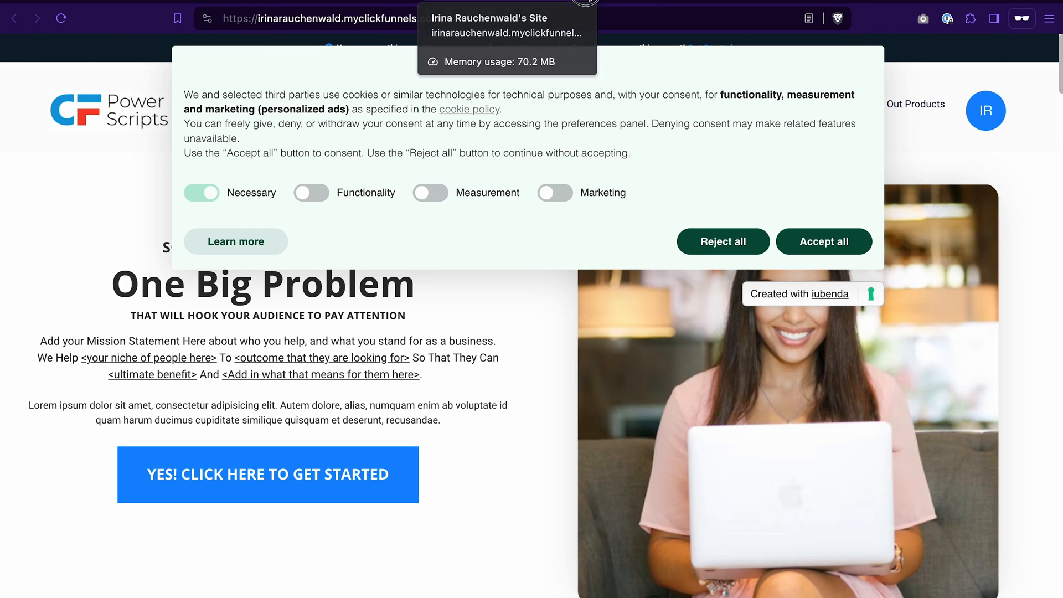
{"action": "left_click", "coordinate": [312, 3]}
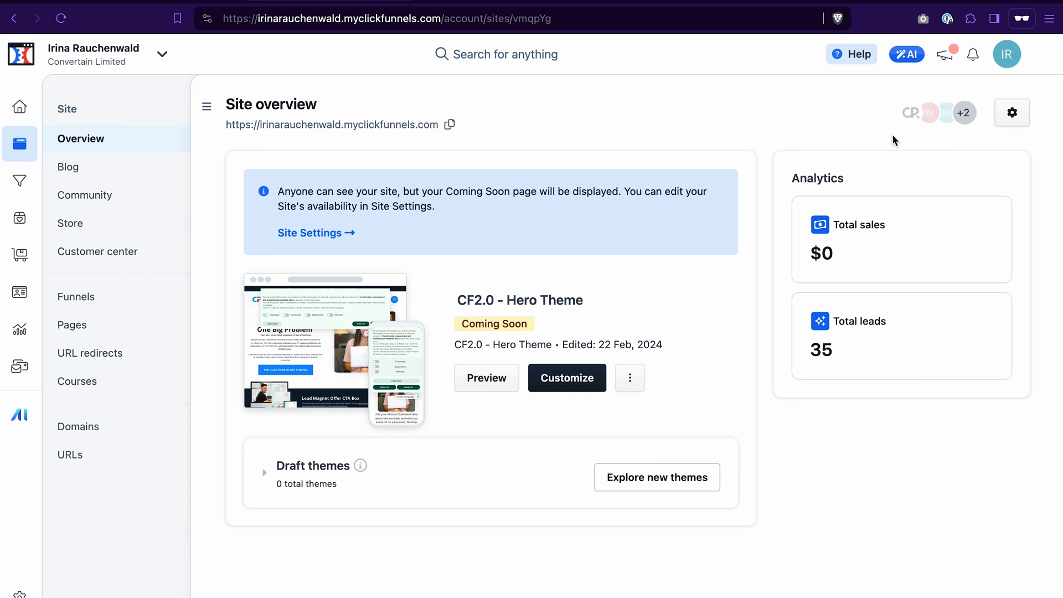
- Clear the site settings' Header Code and update the site
{"action": "left_click", "coordinate": [1011, 113]}
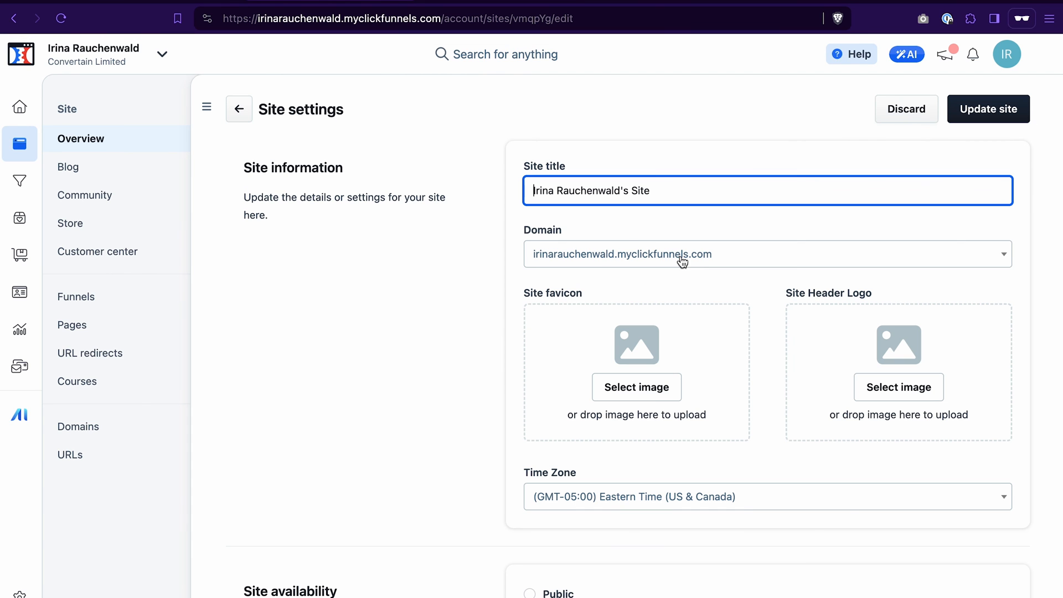
{"action": "scroll", "coordinate": [647, 443], "scroll_direction": "down", "scroll_amount": 8}
{"action": "left_click", "coordinate": [600, 432]}
{"action": "key", "text": "super+a"}
{"action": "key", "text": "BackSpace"}
{"action": "scroll", "coordinate": [797, 408], "scroll_direction": "down", "scroll_amount": 8}
{"action": "scroll", "coordinate": [797, 409], "scroll_direction": "down", "scroll_amount": 8}
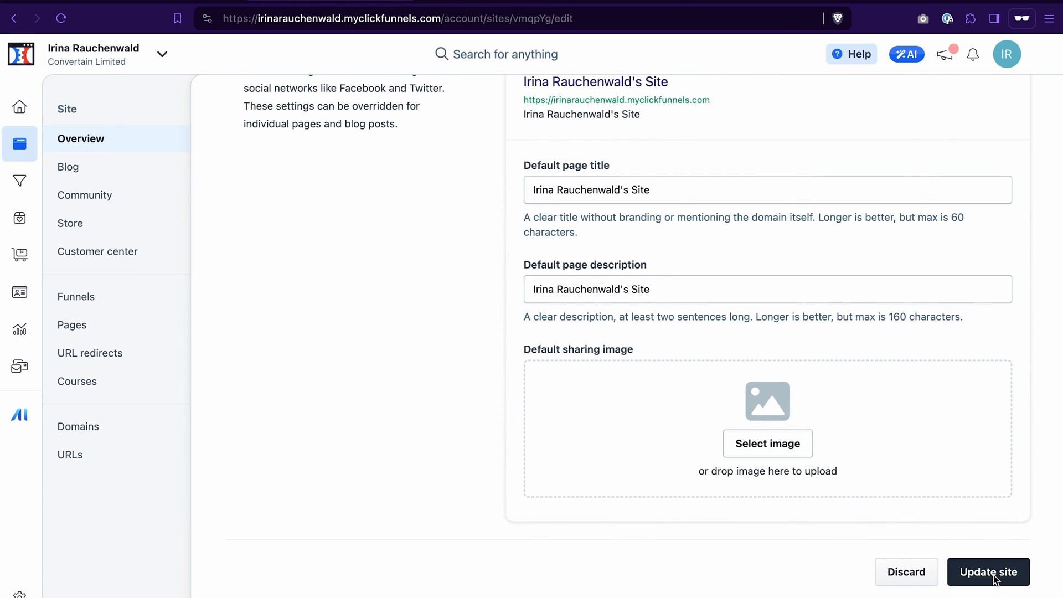
{"action": "left_click", "coordinate": [992, 577]}
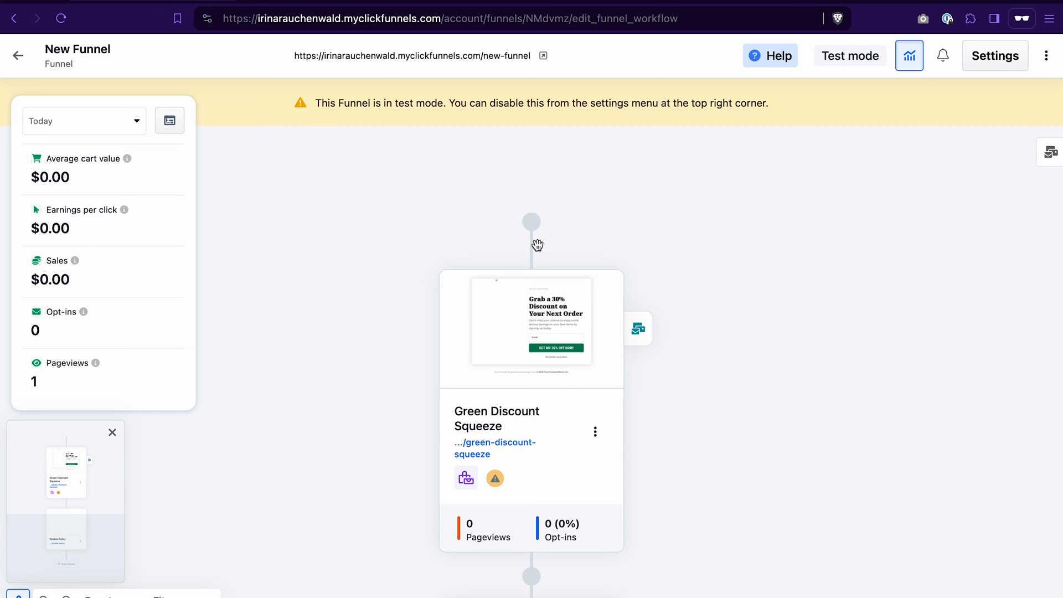
- Paste the cookie solution script into the funnel settings' Head Code and update the funnel
{"action": "left_click", "coordinate": [994, 56]}
{"action": "scroll", "coordinate": [551, 354], "scroll_direction": "down", "scroll_amount": 4}
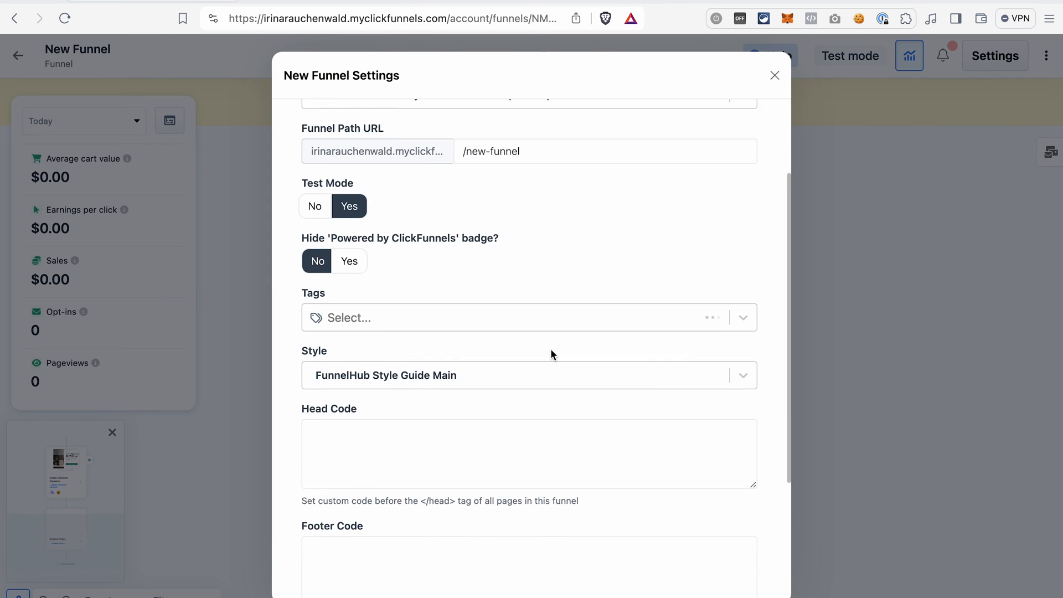
{"action": "left_click", "coordinate": [333, 374]}
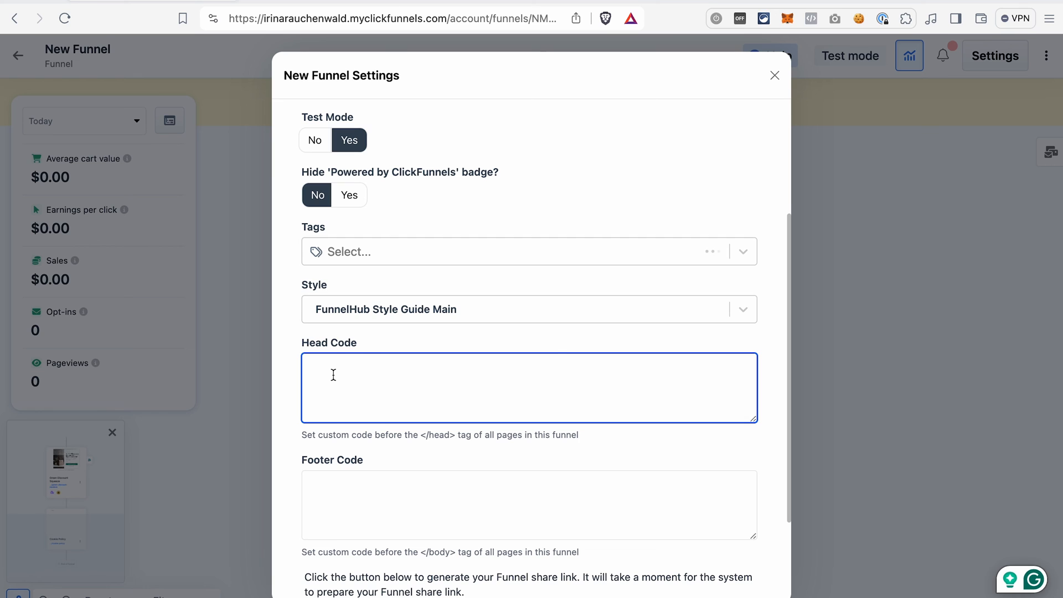
{"action": "key", "text": "super+v"}
{"action": "scroll", "coordinate": [589, 330], "scroll_direction": "down", "scroll_amount": 3}
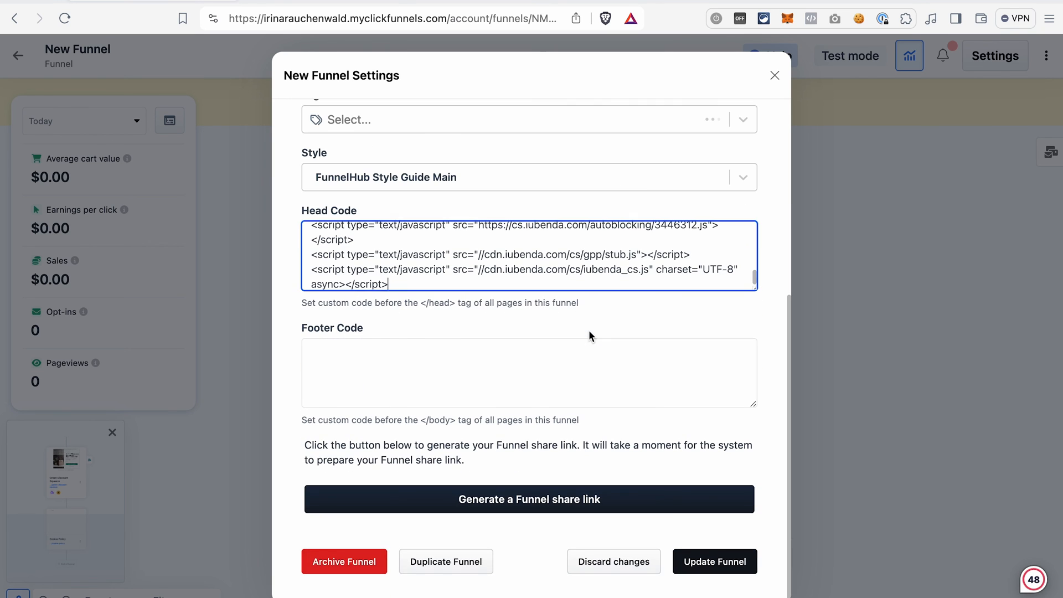
{"action": "left_click", "coordinate": [706, 561]}
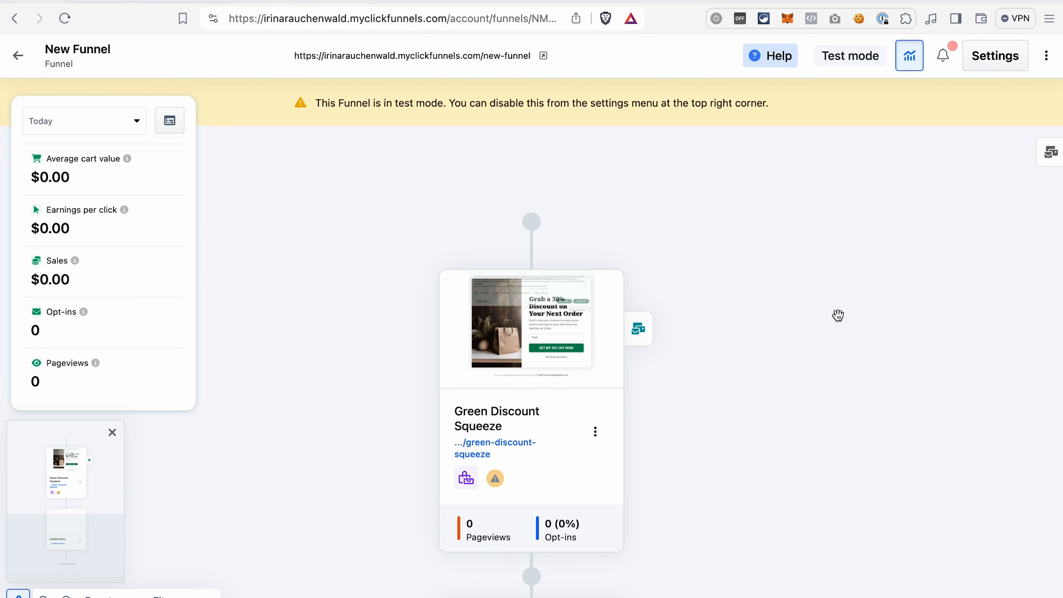
- Review iubenda's guide on prior blocking of cookies through manual script tagging
{"action": "left_click", "coordinate": [541, 57]}
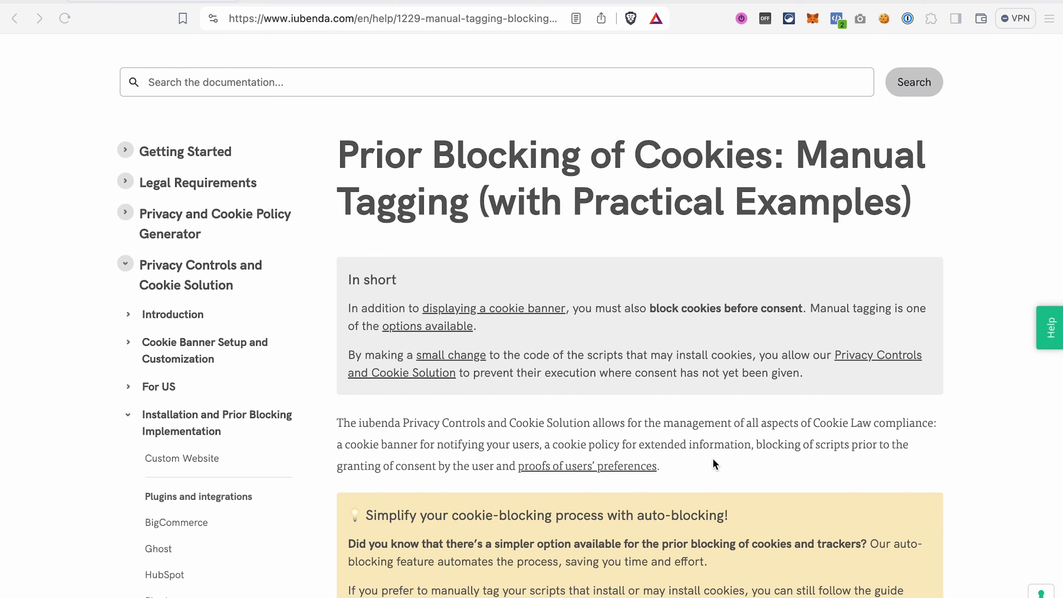
{"action": "scroll", "coordinate": [713, 459], "scroll_direction": "down", "scroll_amount": 9}
{"action": "scroll", "coordinate": [712, 457], "scroll_direction": "down", "scroll_amount": 15}
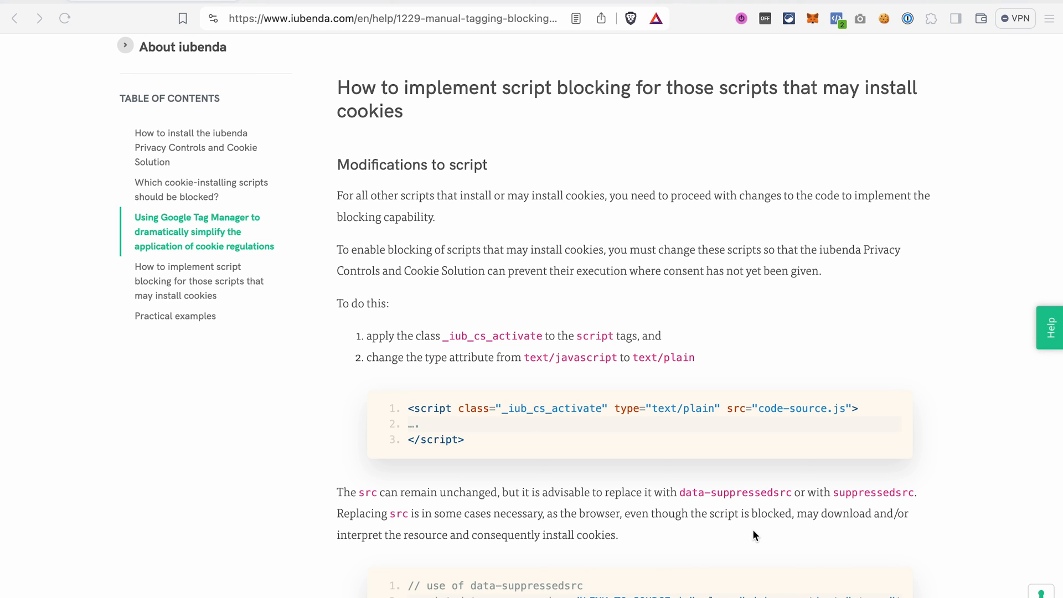
- Browse the guide's practical examples of commonly used scripts modified for cookie blocking
{"action": "scroll", "coordinate": [524, 308], "scroll_direction": "down", "scroll_amount": 15}
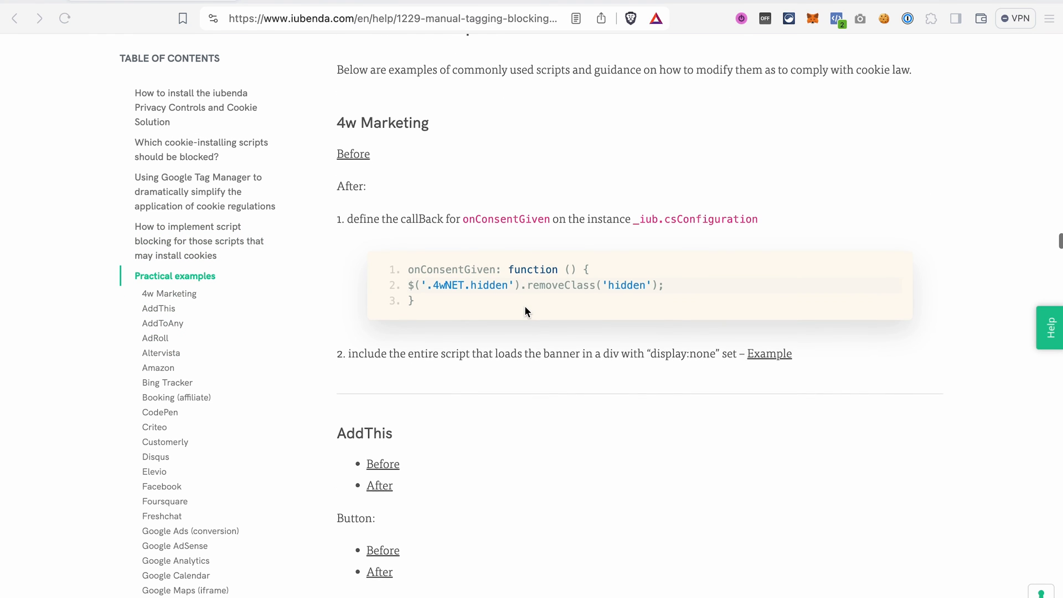
{"action": "scroll", "coordinate": [523, 304], "scroll_direction": "down", "scroll_amount": 3}
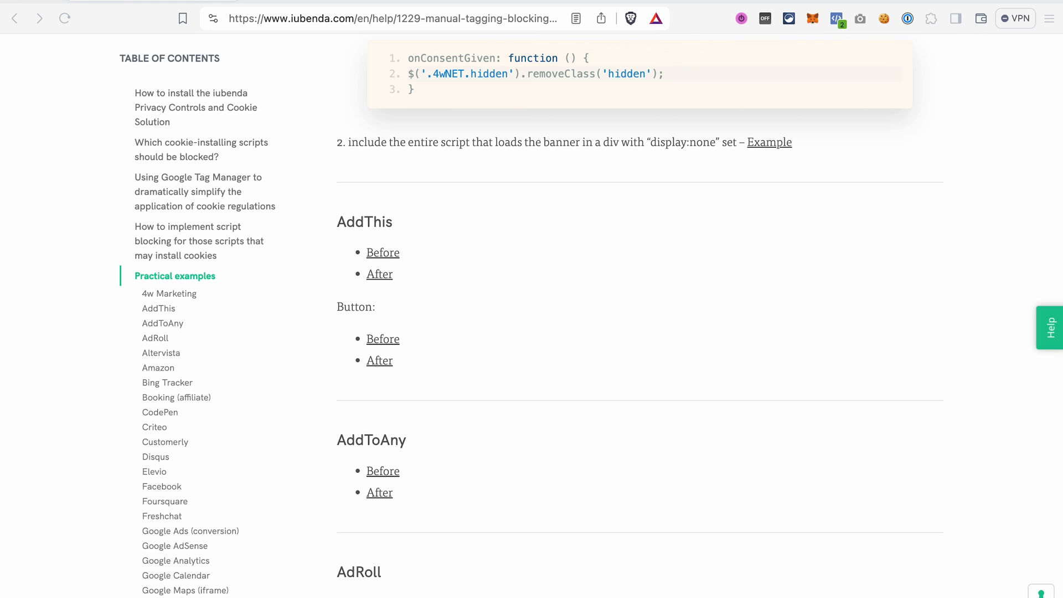
{"action": "scroll", "coordinate": [607, 325], "scroll_direction": "down", "scroll_amount": 15}
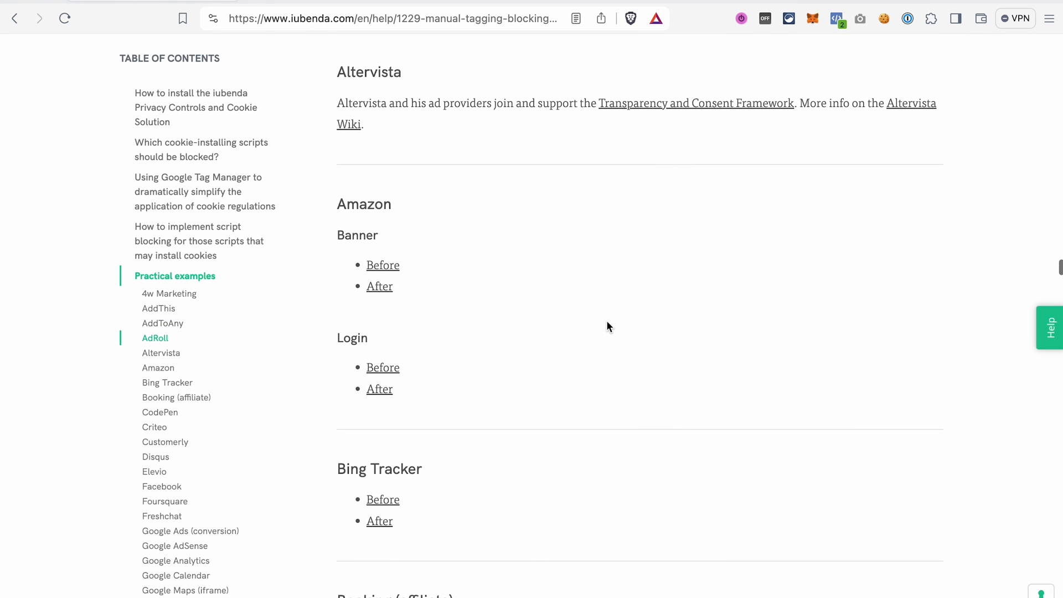
{"action": "scroll", "coordinate": [606, 325], "scroll_direction": "down", "scroll_amount": 1}
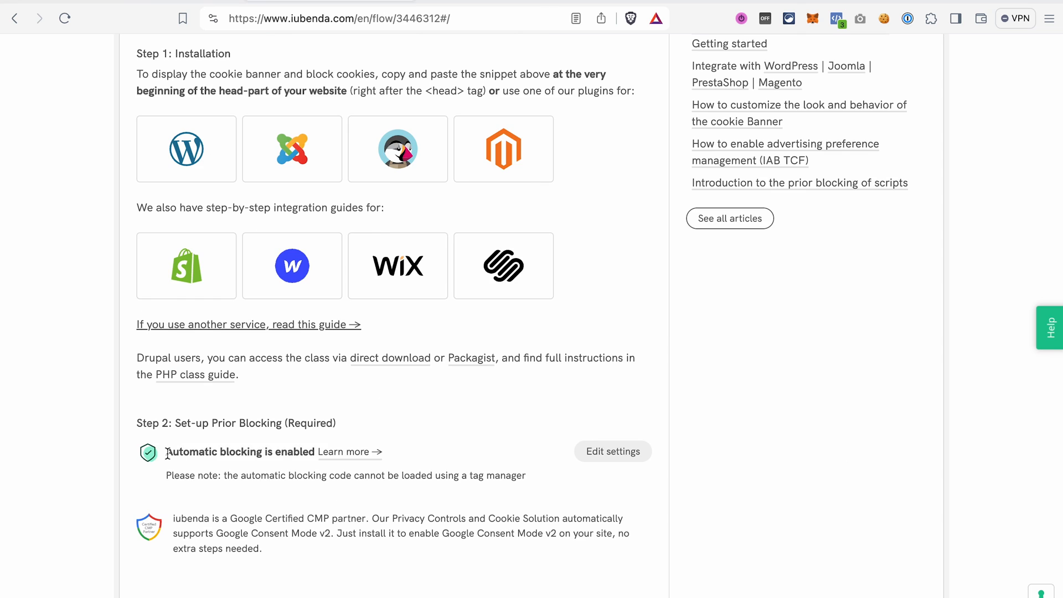
- Examine the Set-up Prior Blocking section on the iubenda embedding page, highlighting its automatic blocking status
{"action": "left_click_drag", "start_coordinate": [166, 453], "coordinate": [315, 452]}
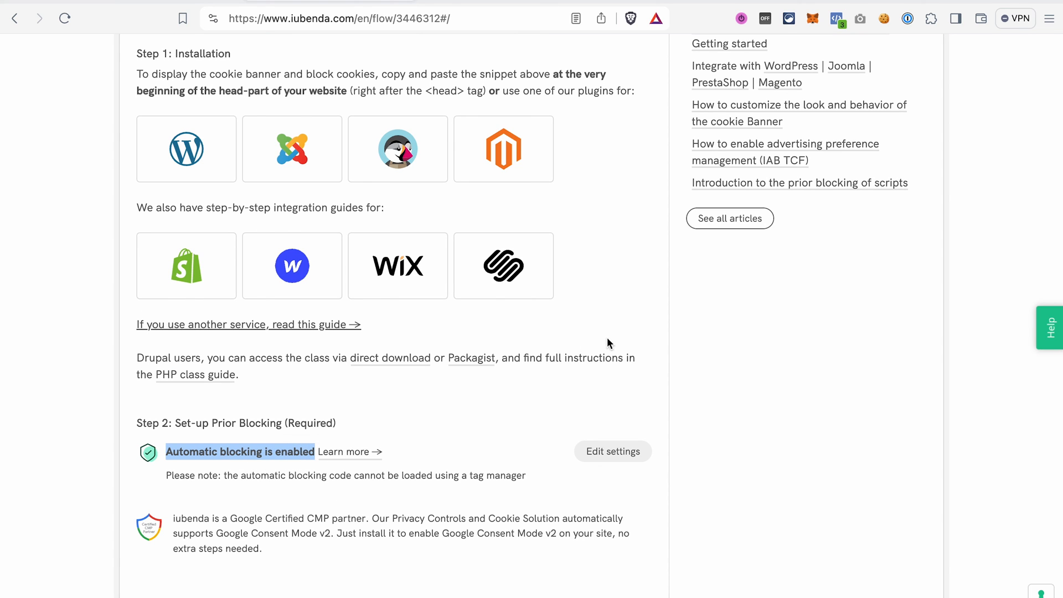
{"action": "left_click", "coordinate": [545, 429]}
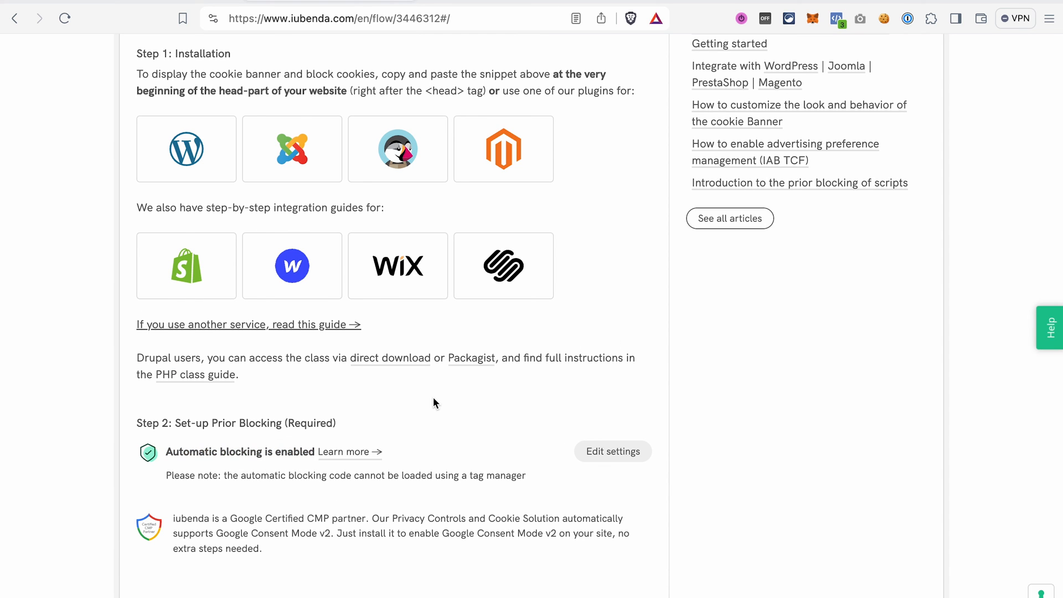
{"action": "scroll", "coordinate": [429, 472], "scroll_direction": "down", "scroll_amount": 3}
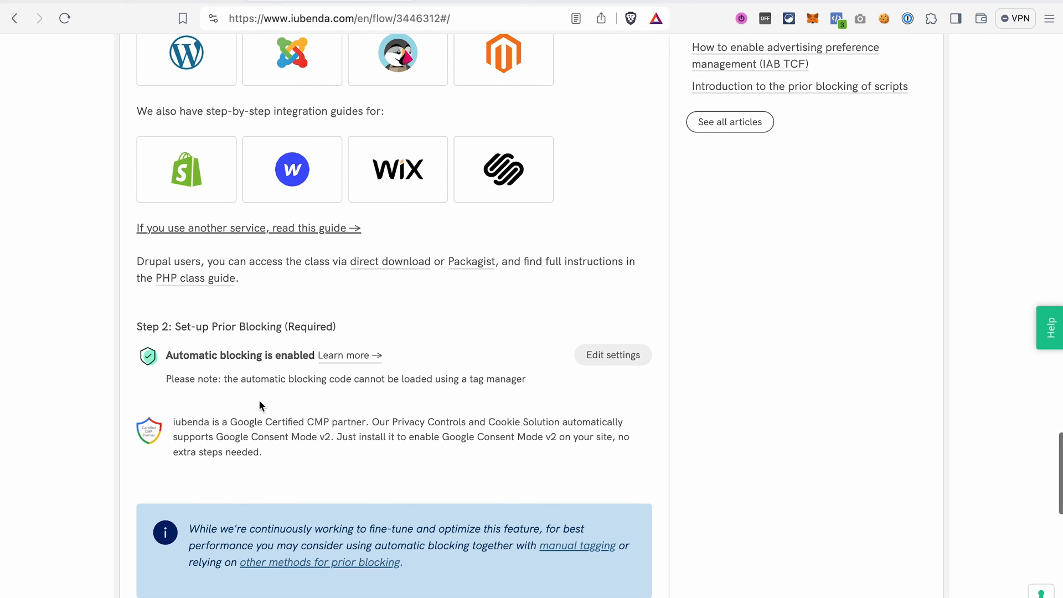